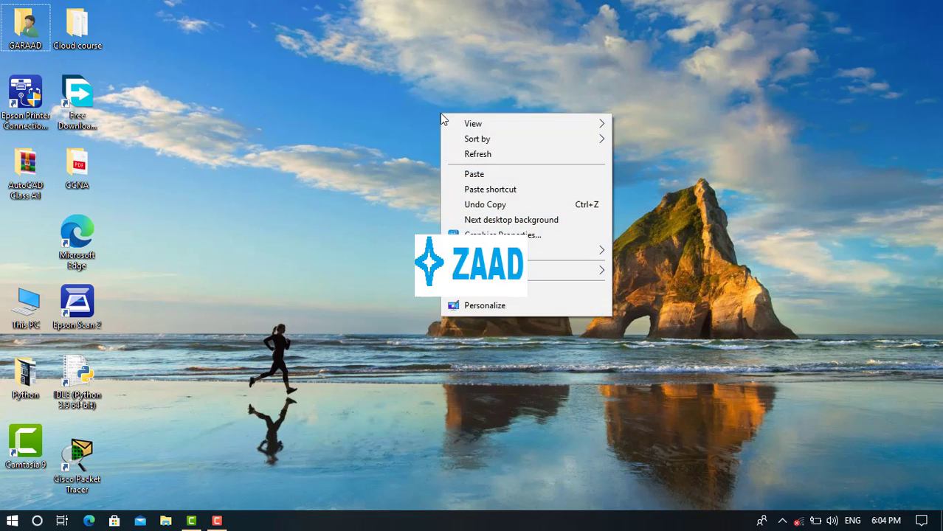
- Refresh the desktop several times from its right-click menu
click(484, 155)
right_click(483, 158)
click(512, 199)
right_click(515, 205)
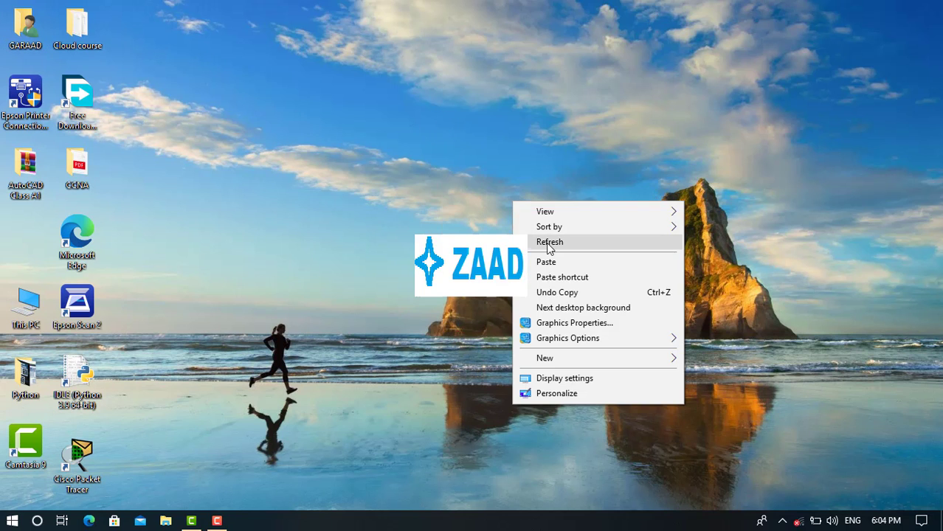
click(539, 245)
- Open the AutoCAD Class A1 folder and bring up the AutoCAD_2020 archive's context menu
double_click(21, 172)
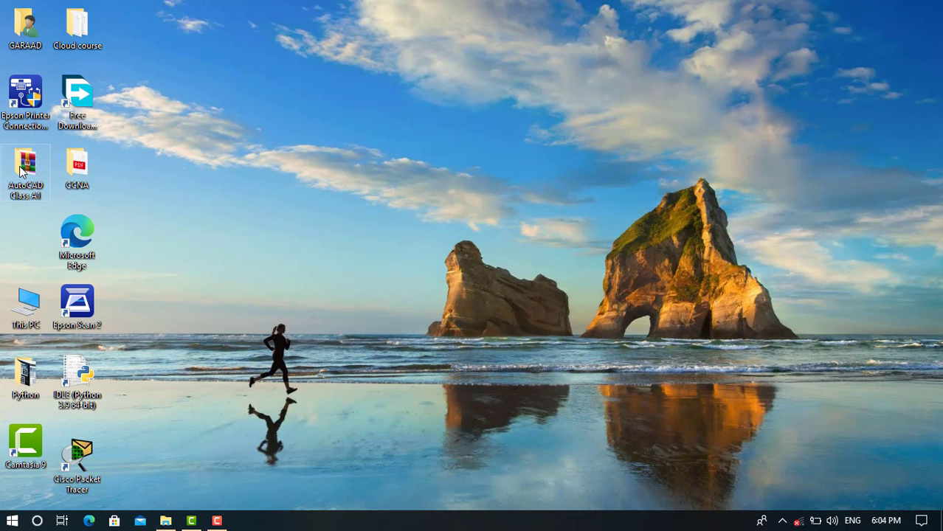
click(378, 232)
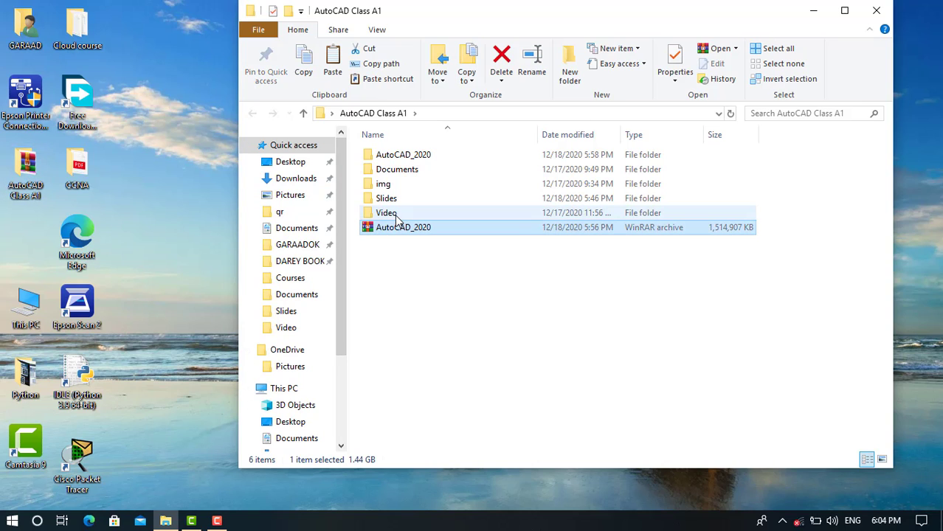
click(397, 231)
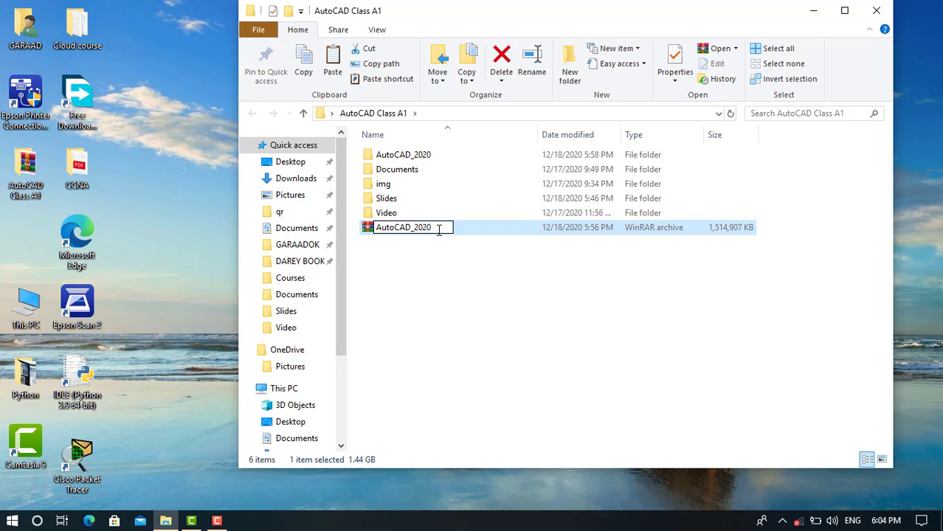
click(467, 254)
right_click(440, 232)
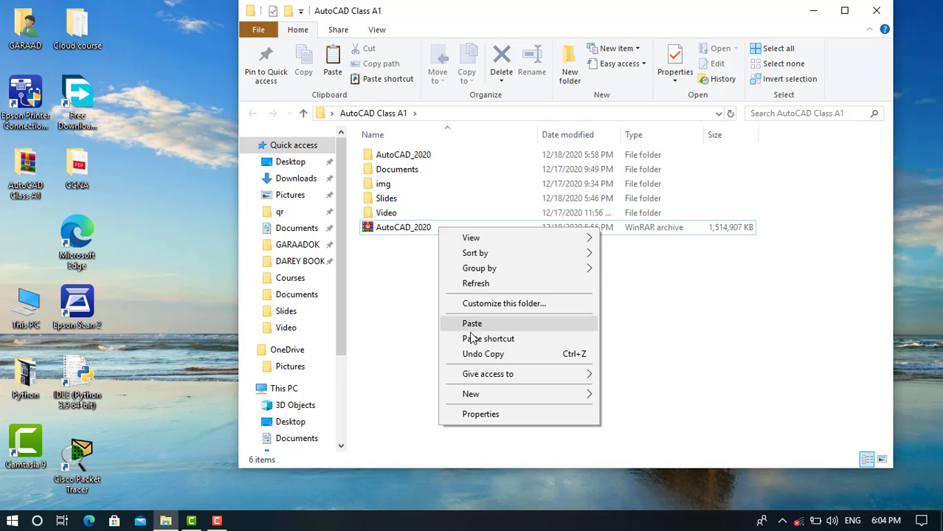
click(417, 233)
right_click(417, 233)
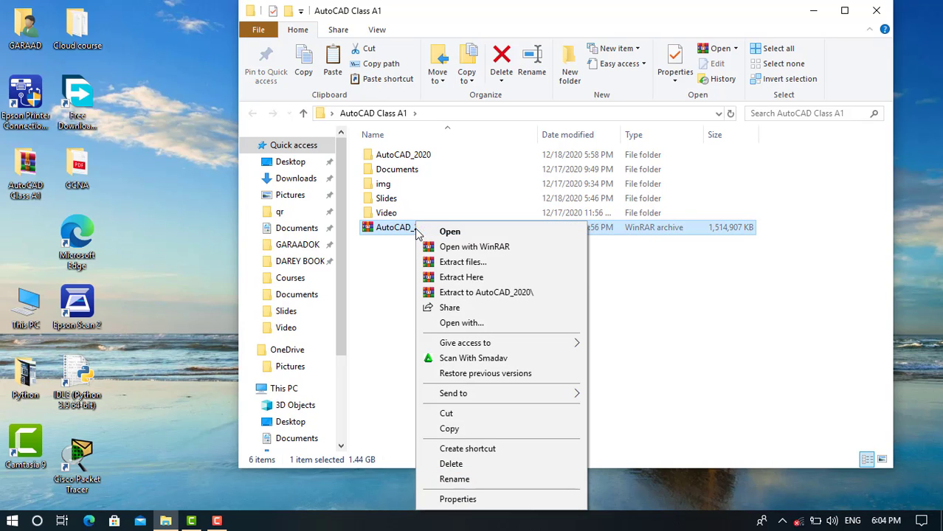
- Extract AutoCAD_2020.rar here, dismiss the WinRAR progress window, and minimize the folder window
click(455, 280)
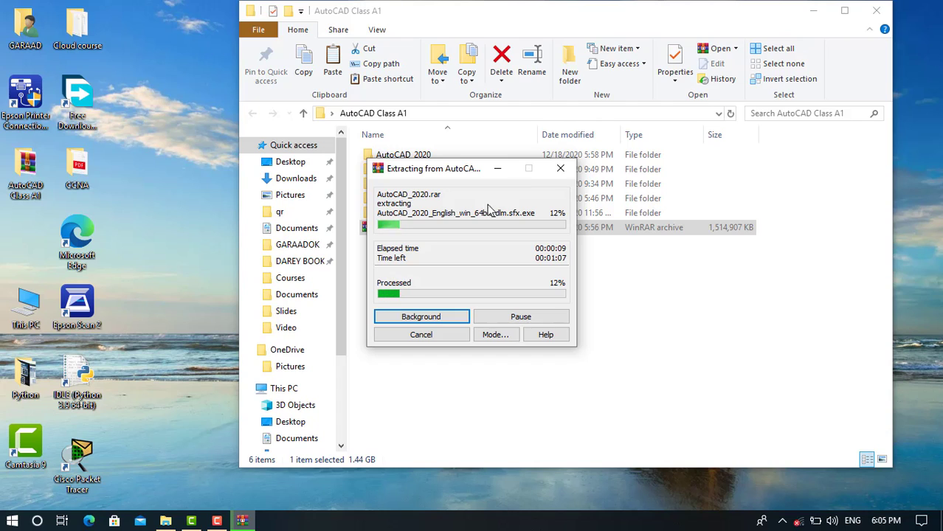
click(560, 168)
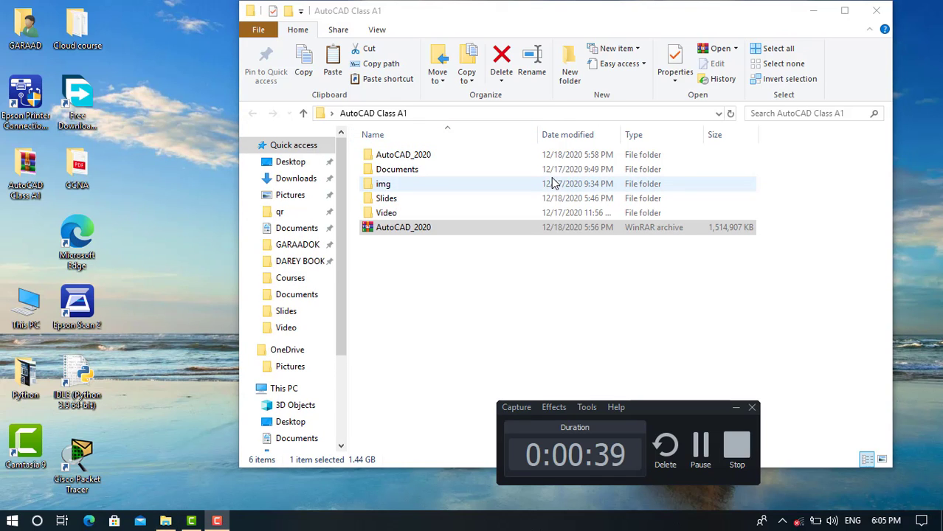
click(734, 408)
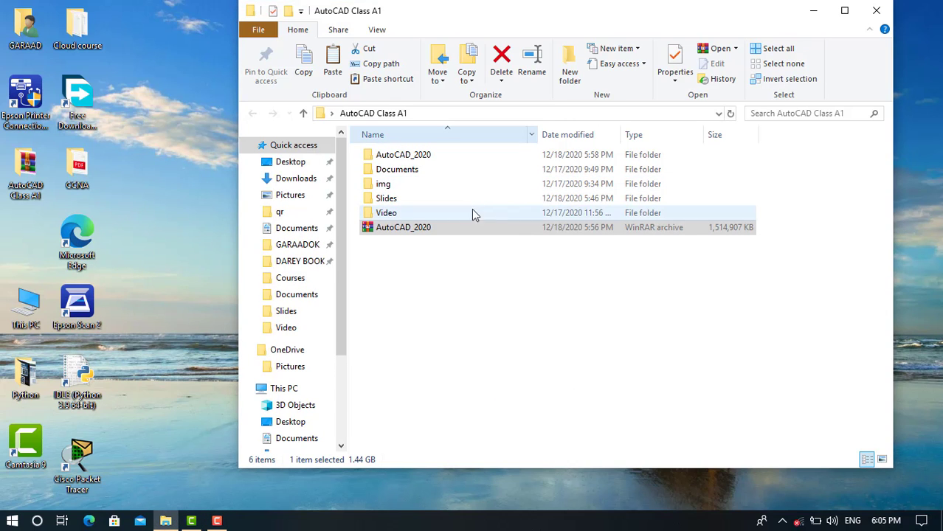
click(814, 12)
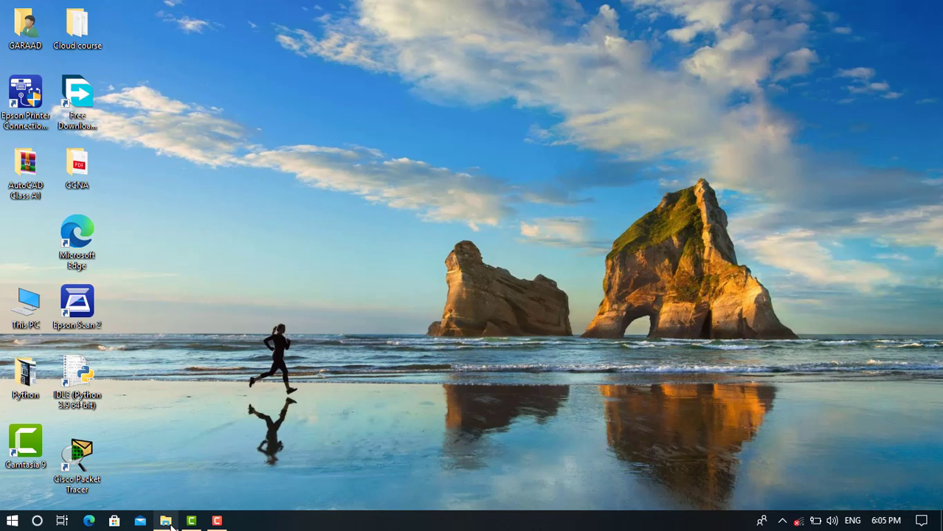
- Restore Explorer, open the nested AutoCAD_2020 folder, and launch AutoCAD_2020_English_win_64bit_dlm.sfx
click(166, 521)
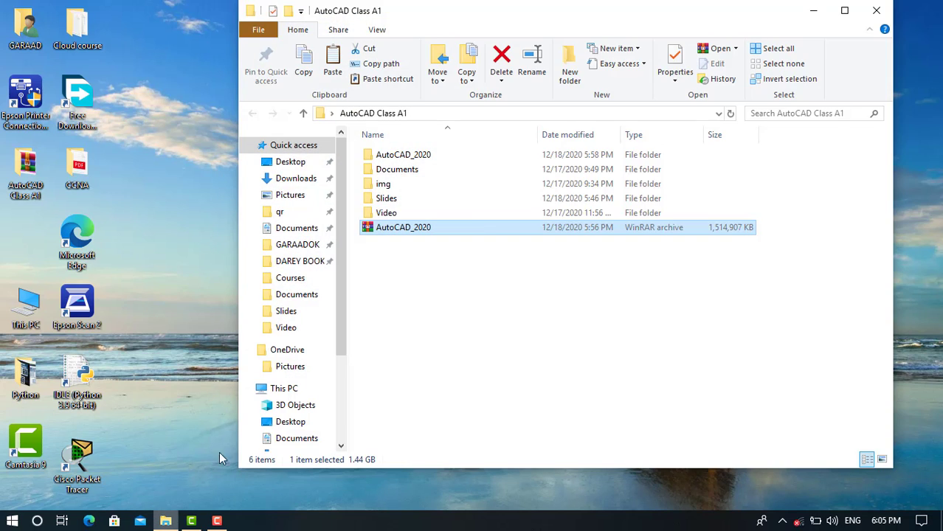
click(439, 157)
double_click(439, 157)
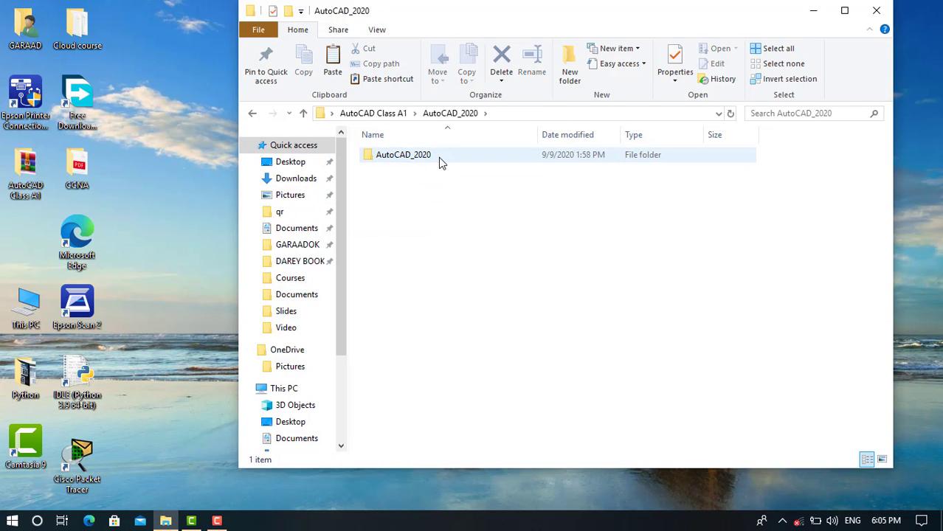
double_click(438, 157)
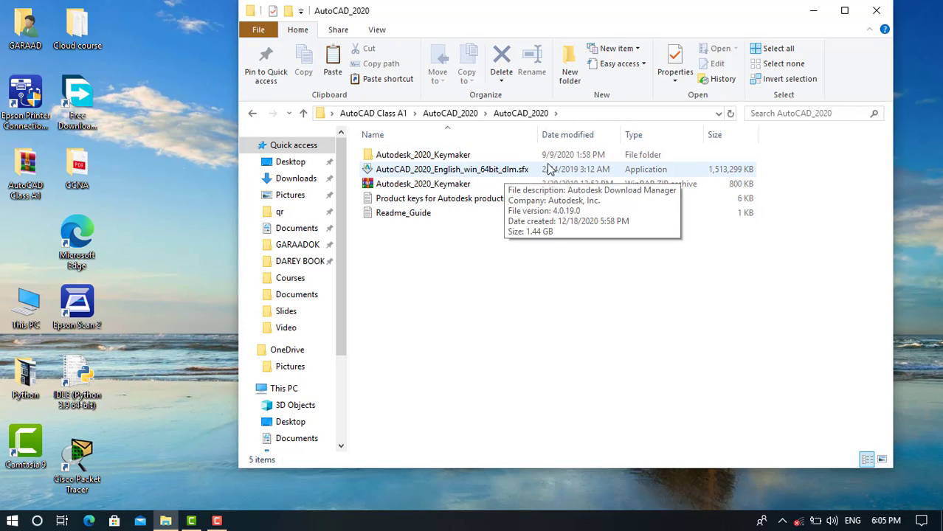
click(480, 172)
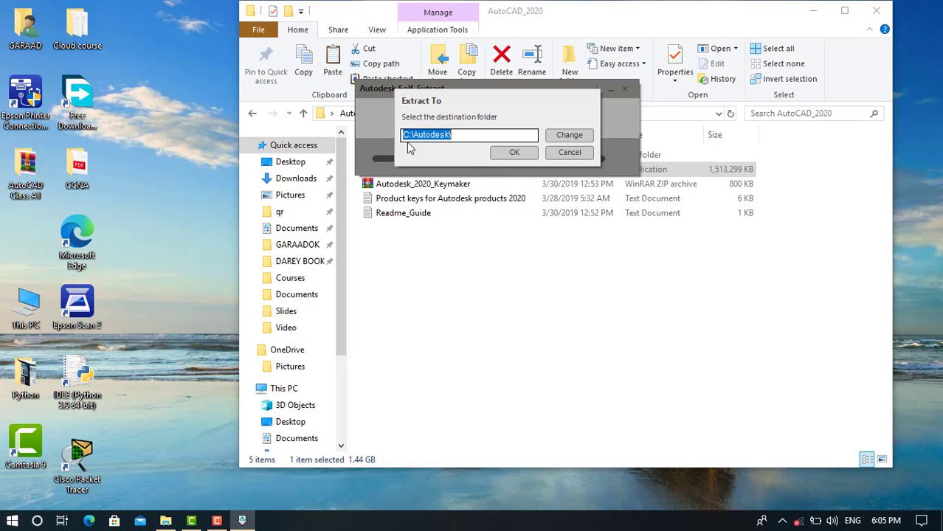
- Accept C:\Autodesk\ as the extraction destination and minimize the folder window
click(514, 155)
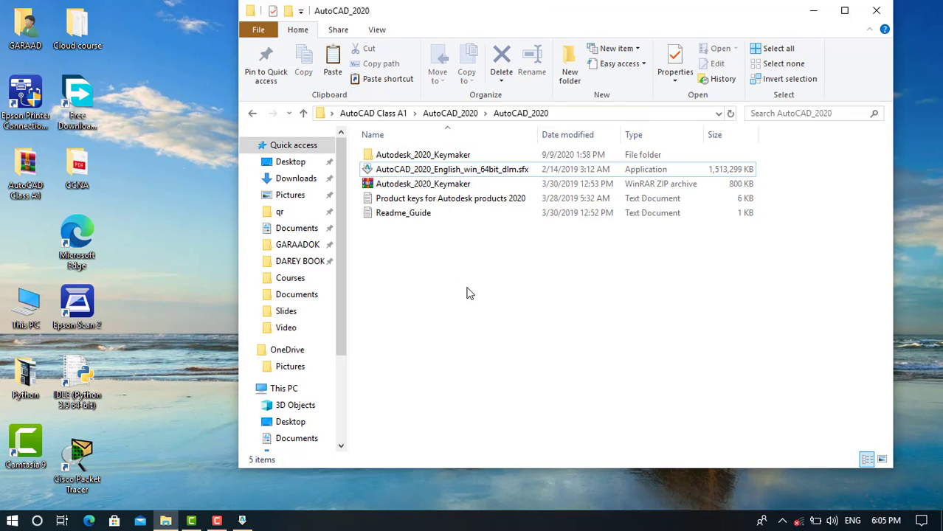
right_click(900, 139)
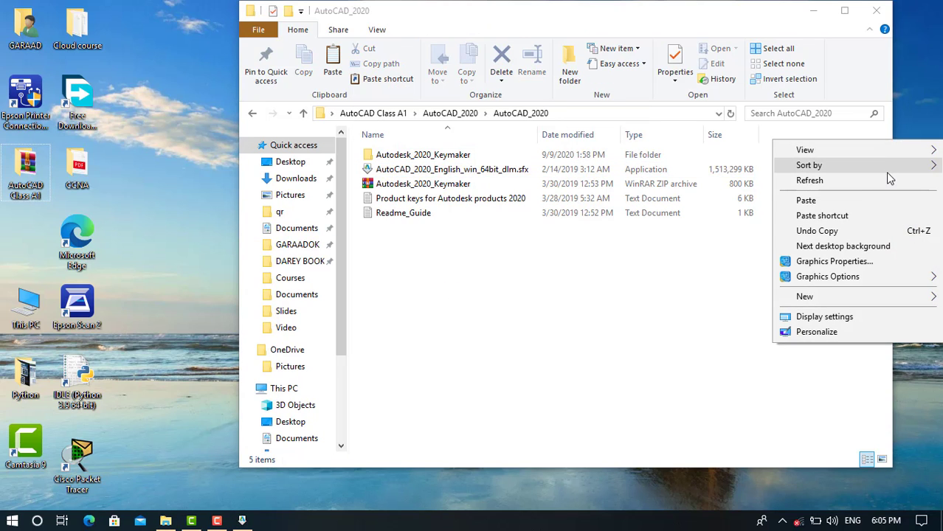
click(885, 181)
right_click(914, 110)
click(887, 147)
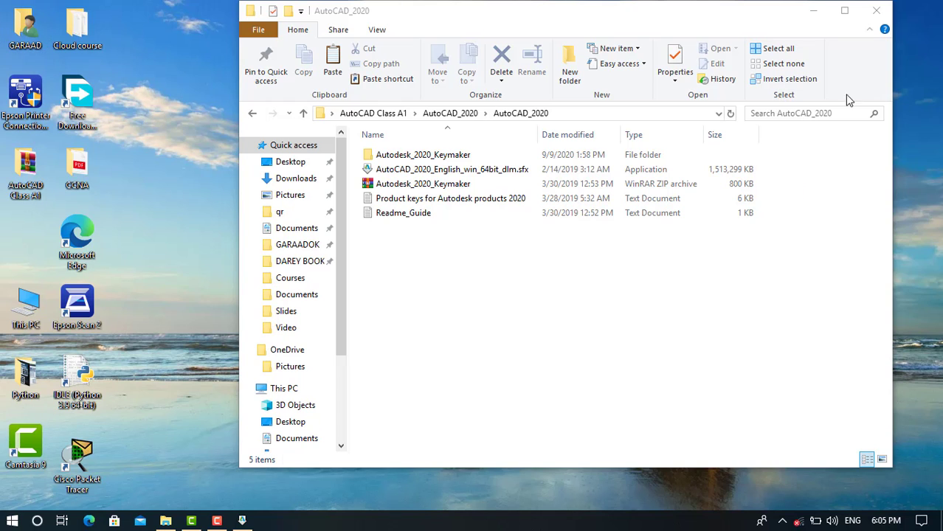
click(824, 15)
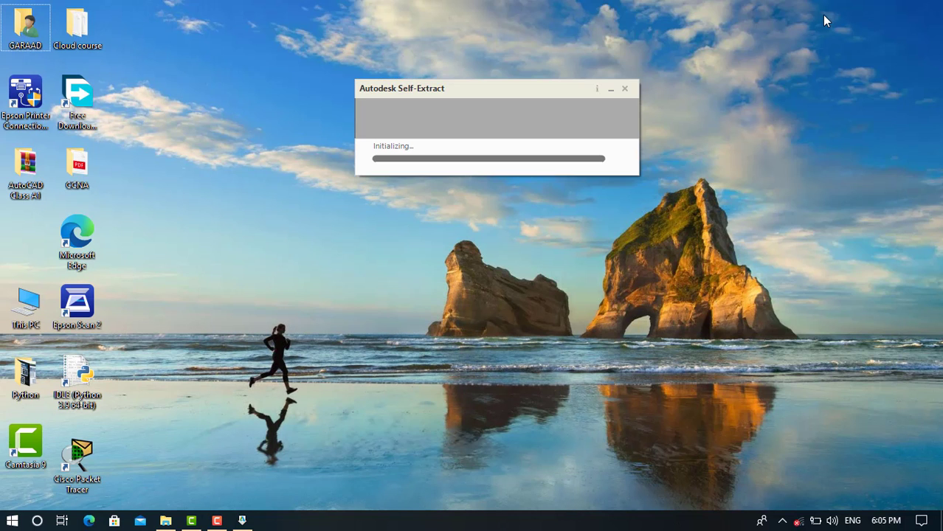
- Refresh the desktop repeatedly while the 3.54 GB installer finishes unpacking
right_click(770, 127)
click(790, 179)
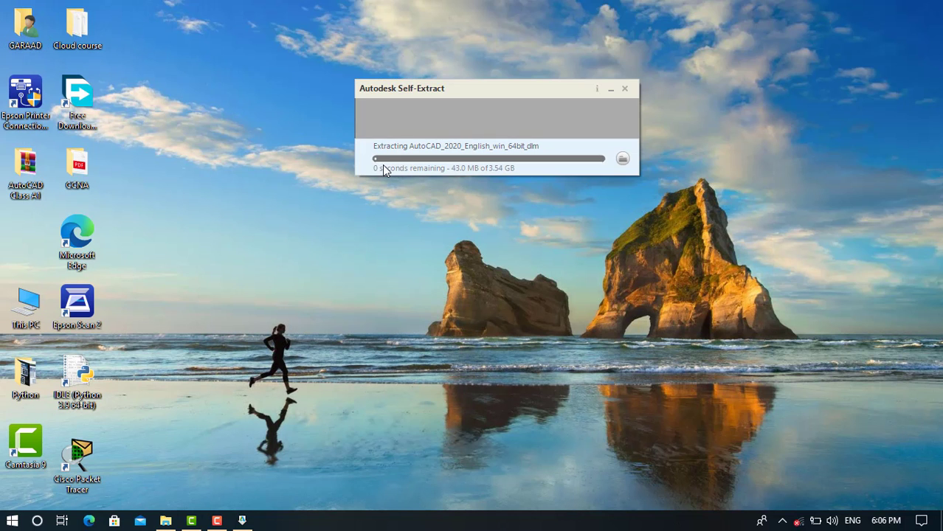
right_click(519, 199)
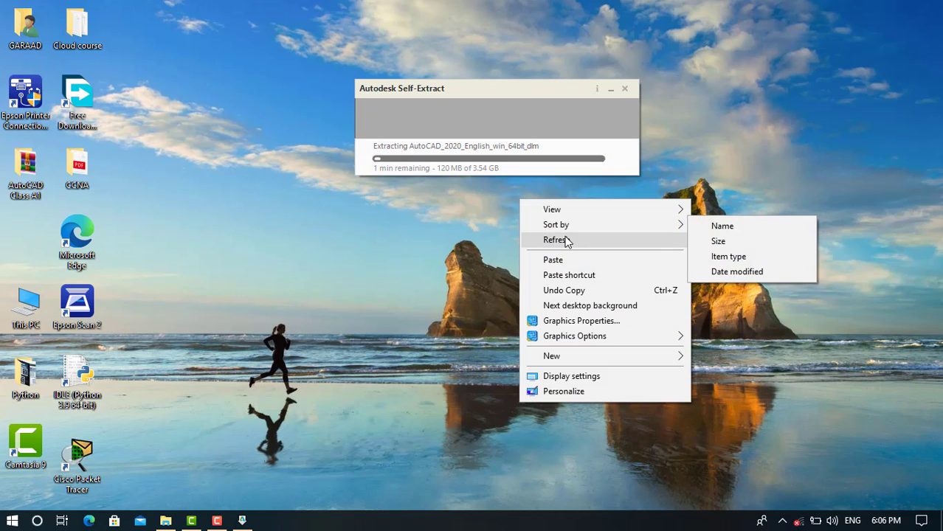
click(564, 238)
right_click(564, 237)
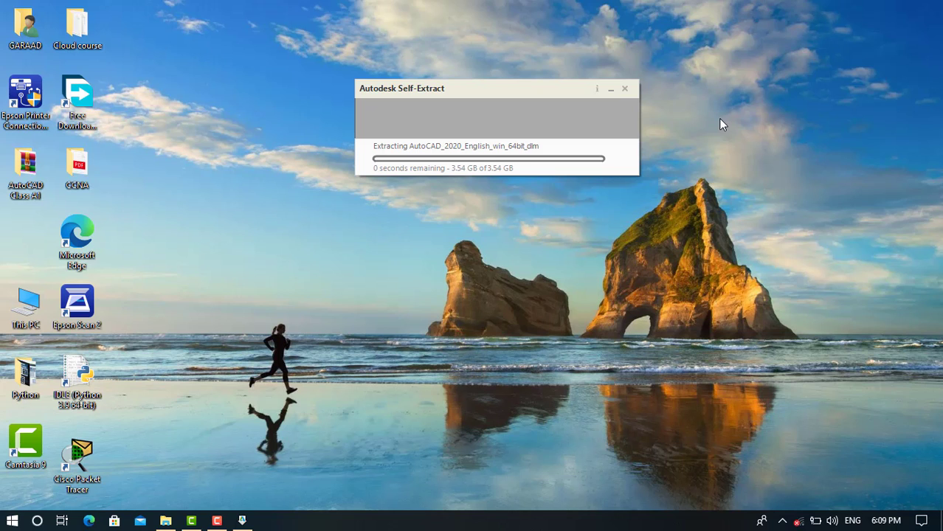
right_click(720, 122)
click(746, 164)
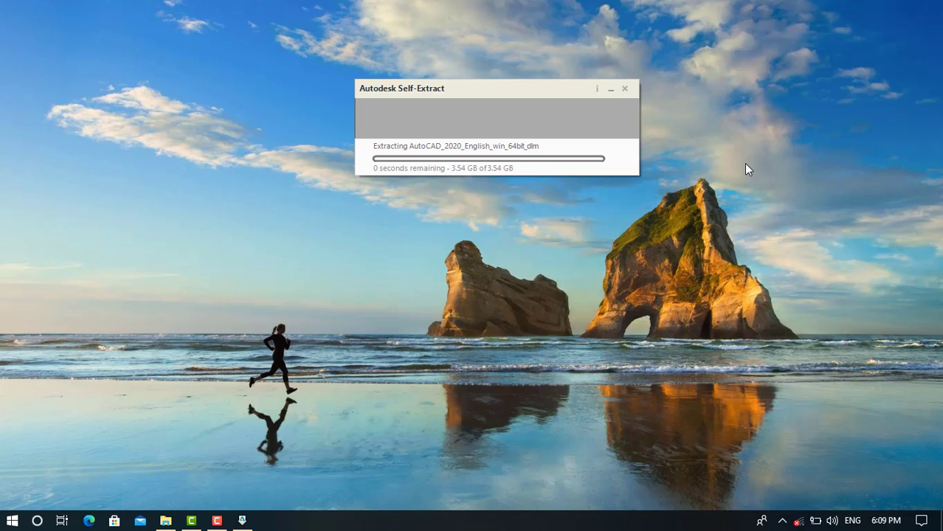
right_click(752, 124)
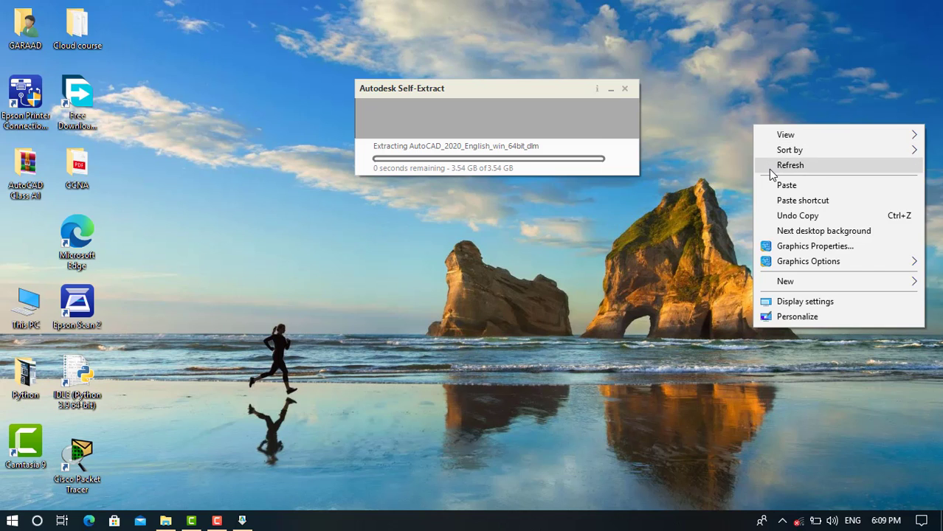
click(769, 169)
right_click(732, 76)
click(762, 118)
right_click(759, 111)
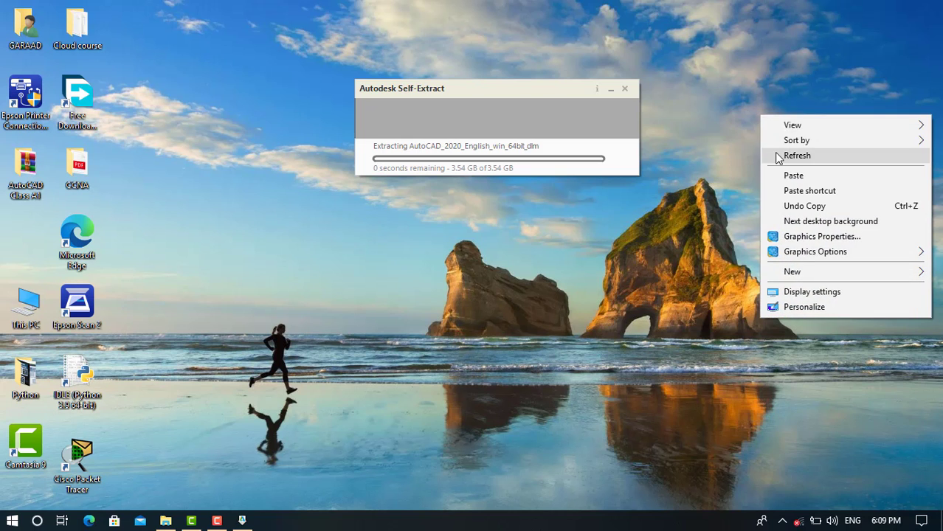
click(774, 152)
right_click(770, 149)
click(776, 155)
right_click(774, 152)
click(774, 152)
right_click(775, 152)
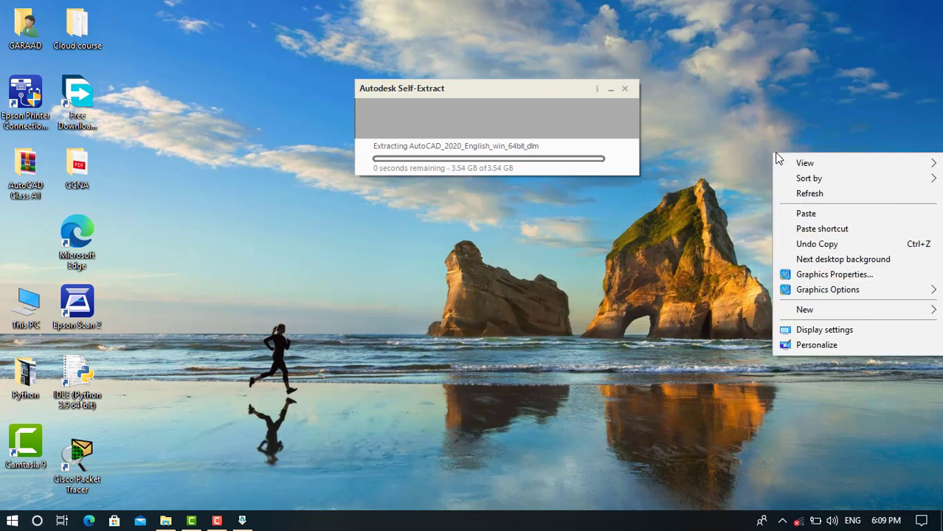
click(774, 152)
right_click(774, 152)
click(775, 158)
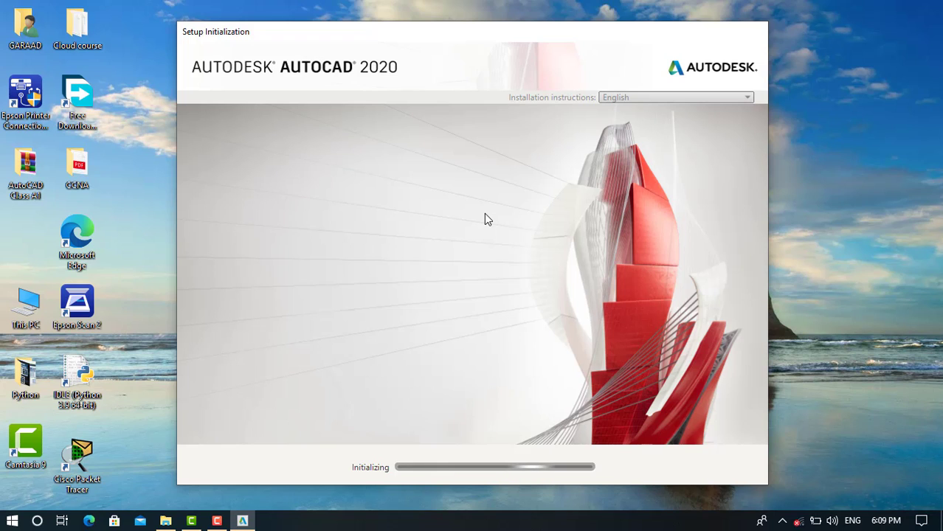
- Refresh the desktop repeatedly while AutoCAD 2020 setup initializes
right_click(799, 184)
click(810, 222)
right_click(842, 136)
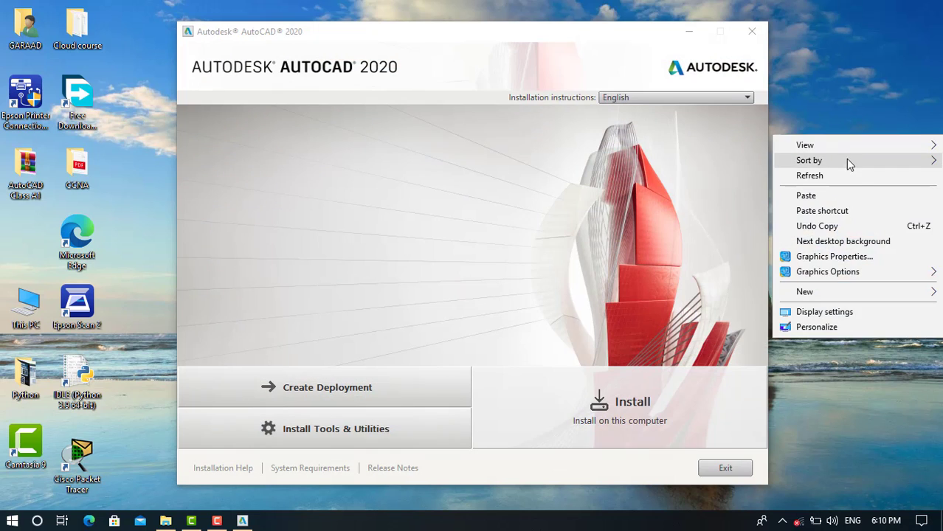
click(846, 174)
right_click(845, 169)
click(844, 212)
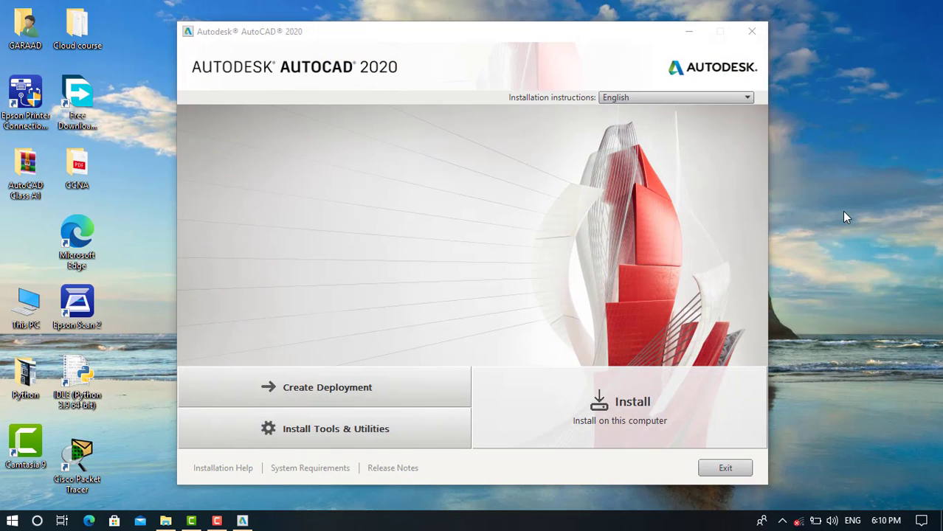
right_click(851, 138)
click(858, 179)
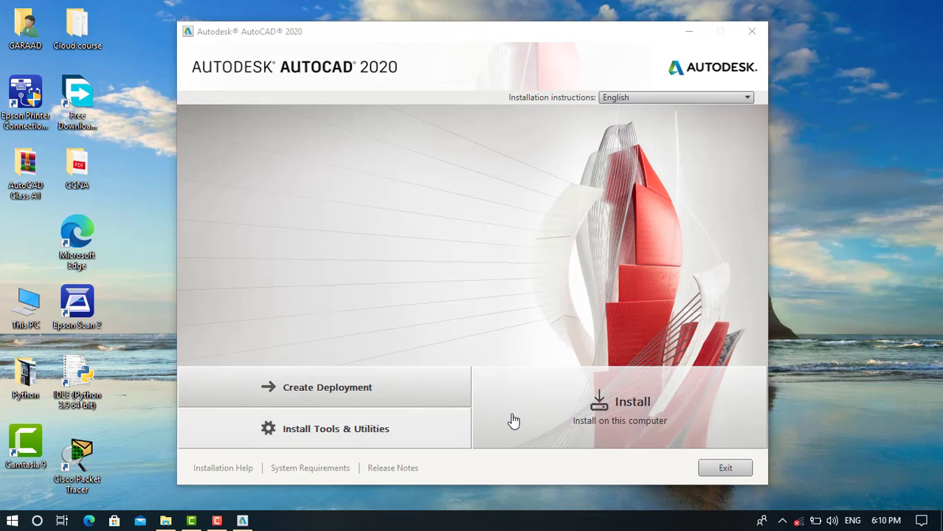
- Start the local install, accept the licence agreement, and continue to Configure Installation
click(568, 414)
right_click(814, 252)
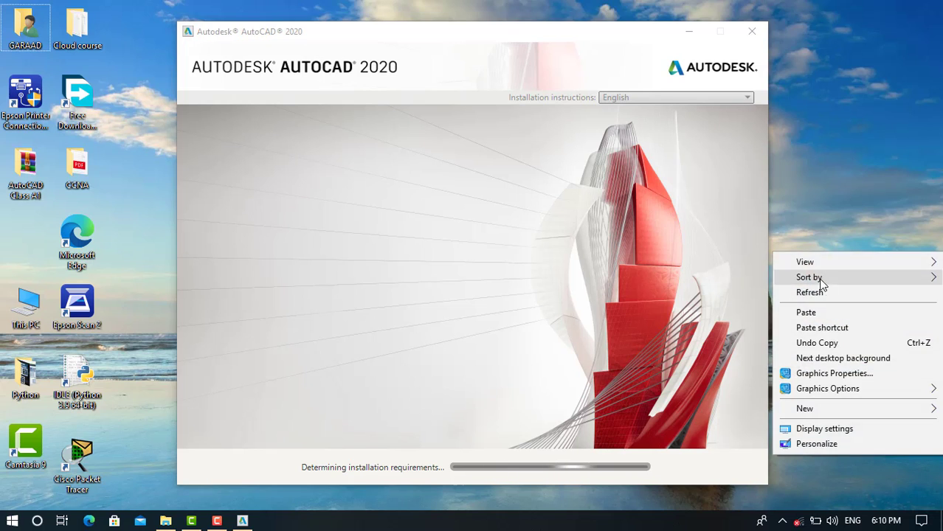
click(819, 291)
right_click(869, 85)
click(876, 127)
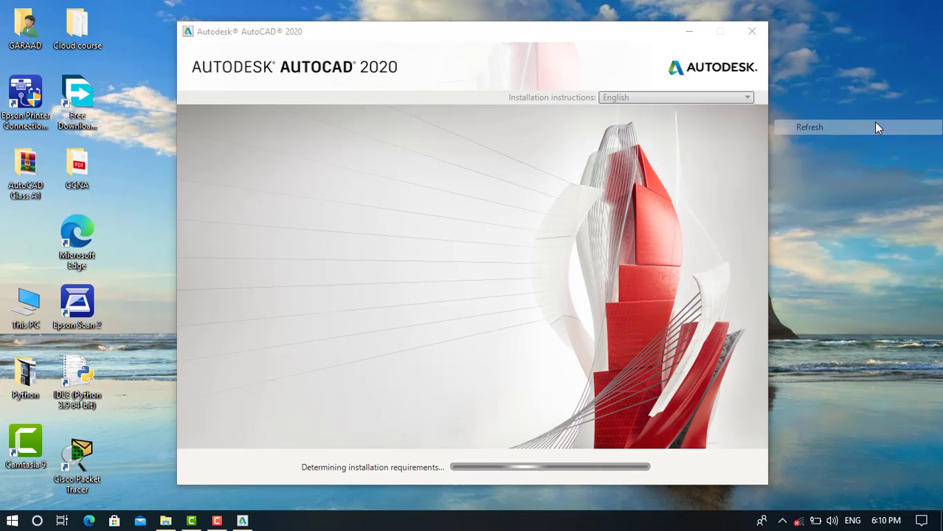
right_click(874, 122)
click(871, 160)
right_click(871, 160)
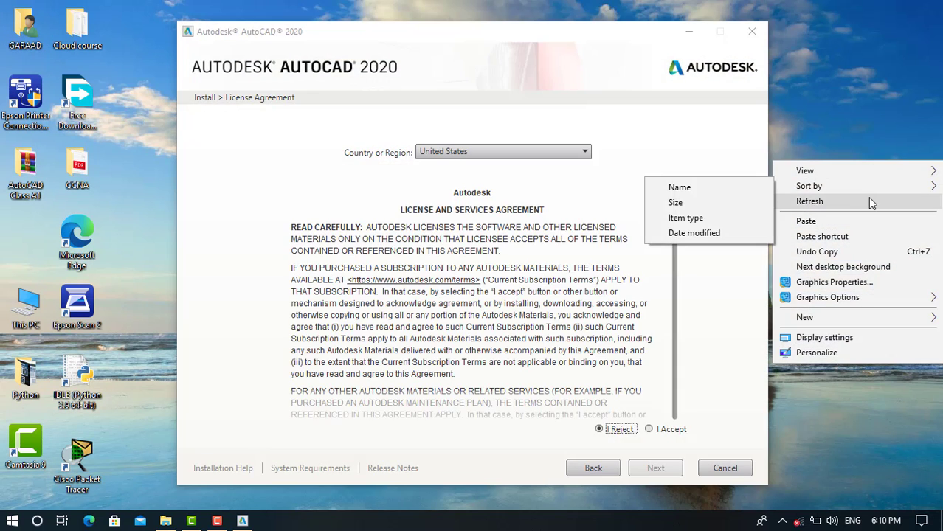
click(868, 197)
click(649, 429)
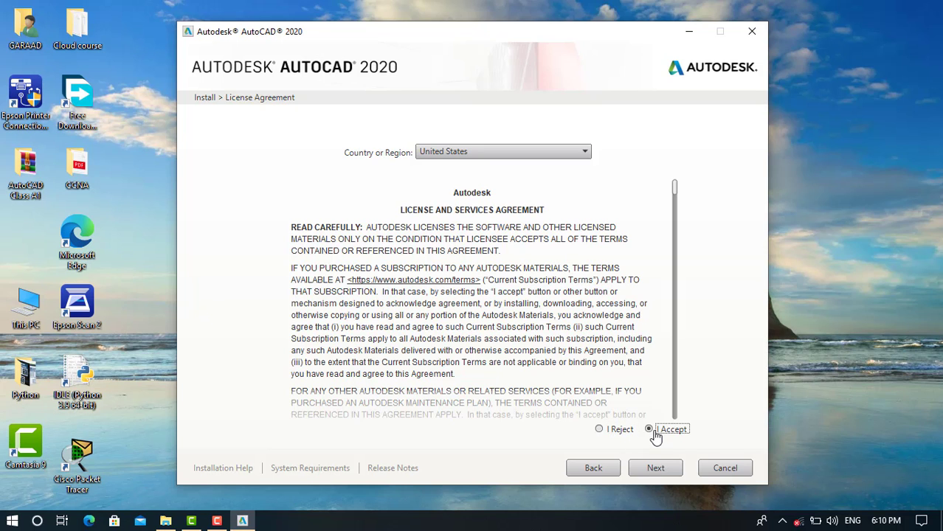
click(648, 469)
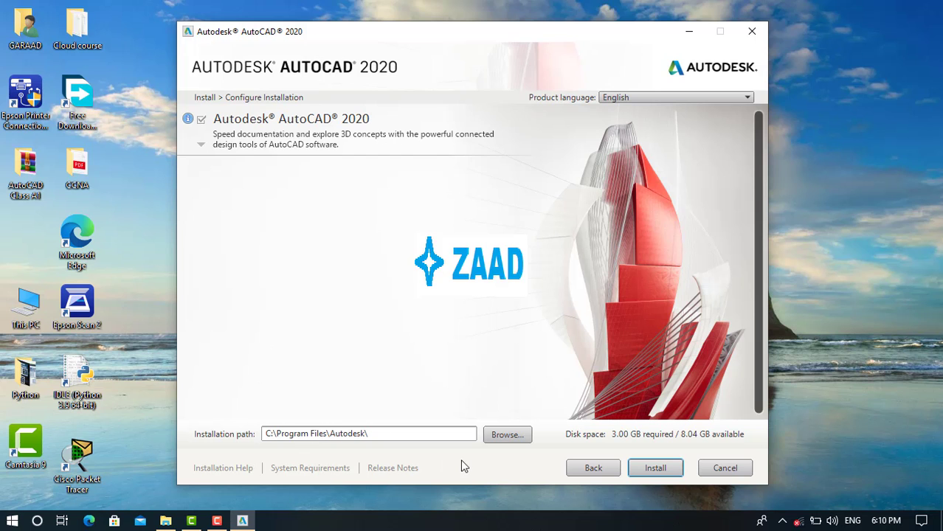
- Start installing AutoCAD 2020 into C:\Program Files\Autodesk\, refreshing the desktop meanwhile
click(655, 468)
right_click(925, 112)
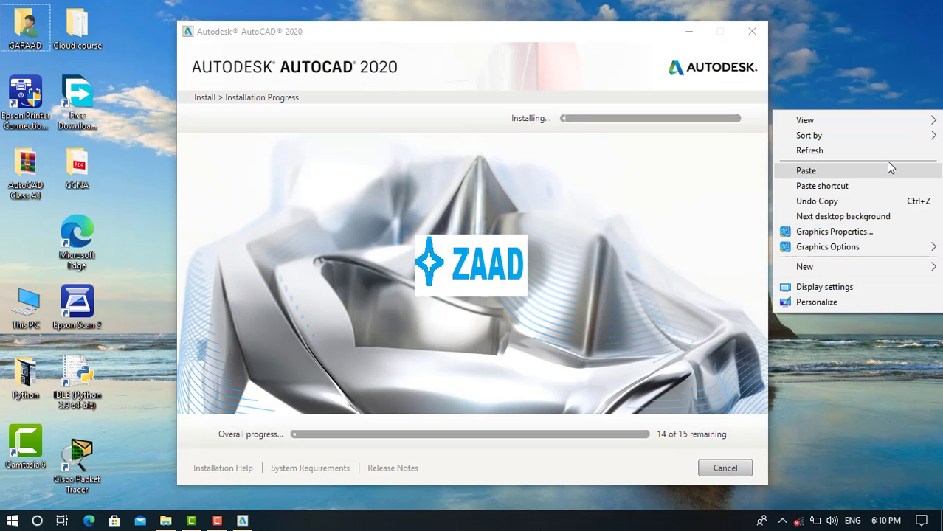
click(884, 150)
right_click(867, 104)
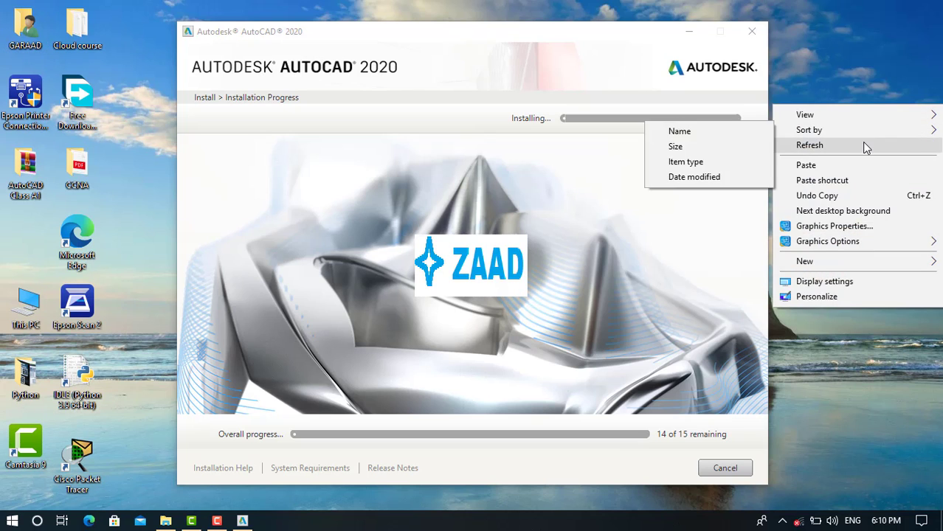
click(862, 144)
right_click(862, 142)
click(862, 184)
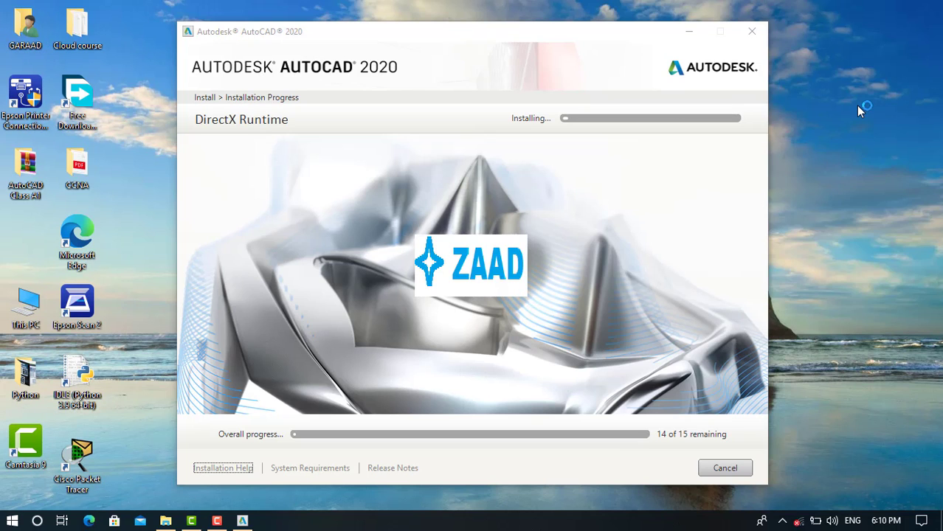
right_click(856, 106)
click(862, 145)
right_click(862, 144)
click(859, 182)
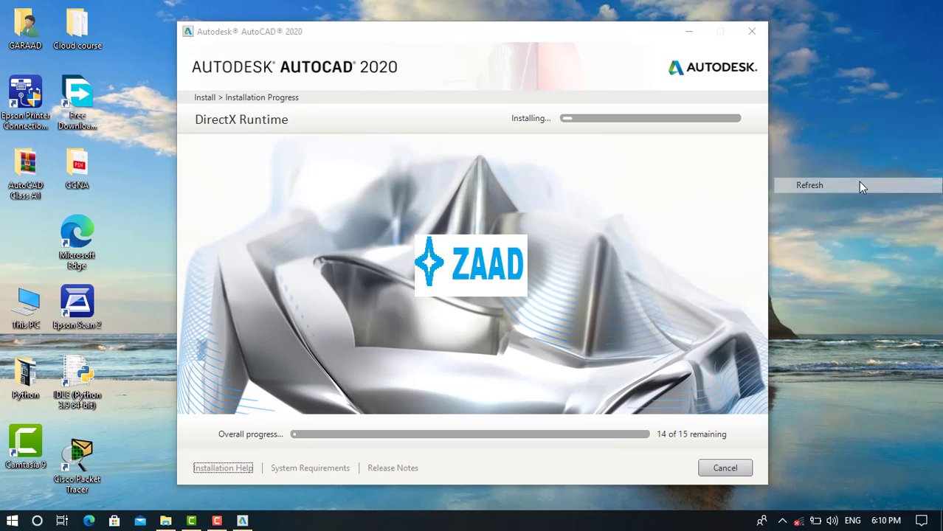
right_click(853, 107)
click(856, 147)
right_click(856, 147)
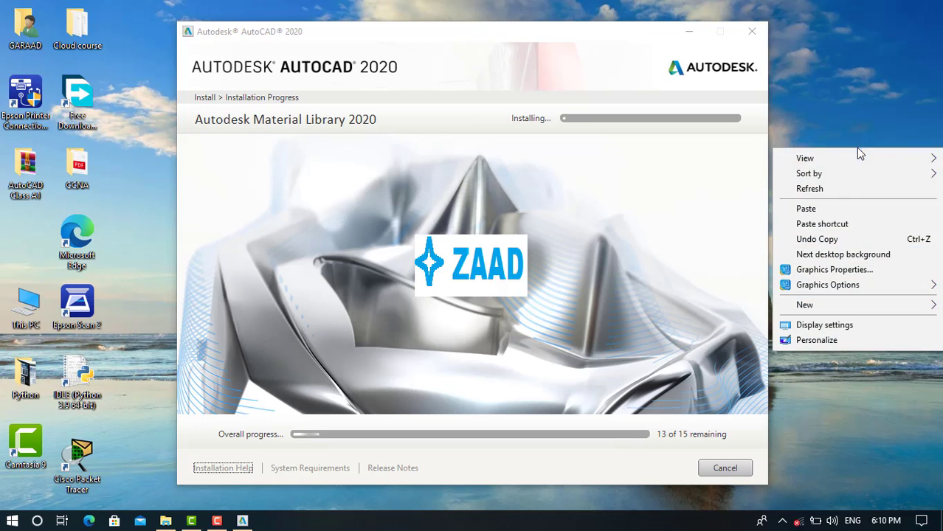
click(856, 185)
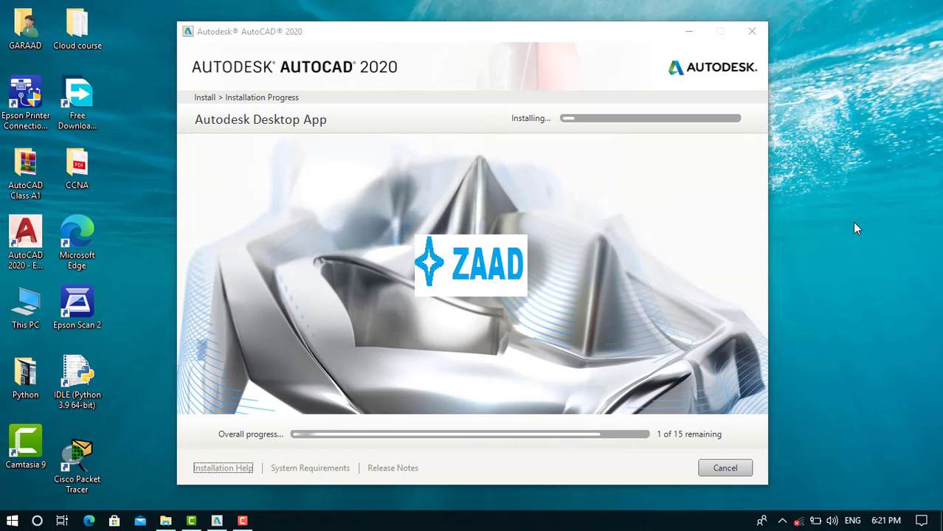
- Refocus the installer and keep refreshing the desktop until 0 of 15 components remain
click(124, 284)
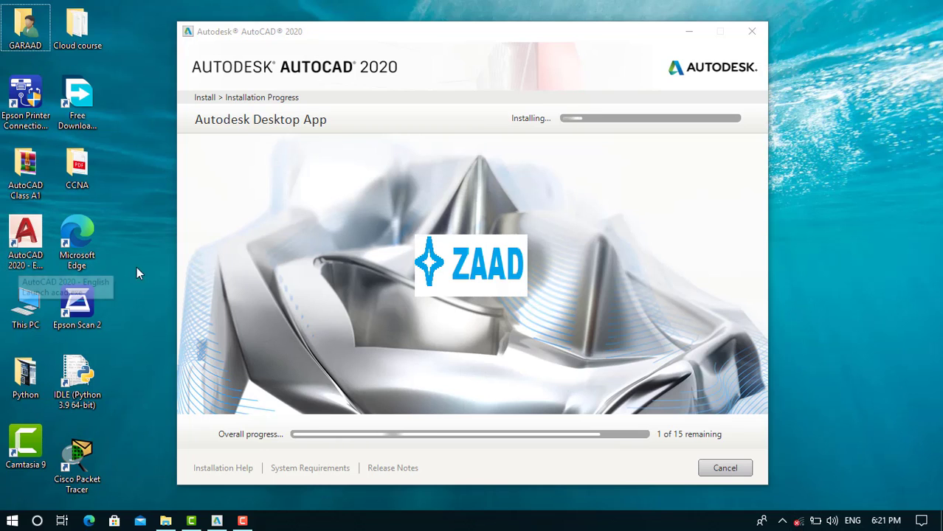
click(686, 162)
right_click(874, 106)
mouse_move(808, 132)
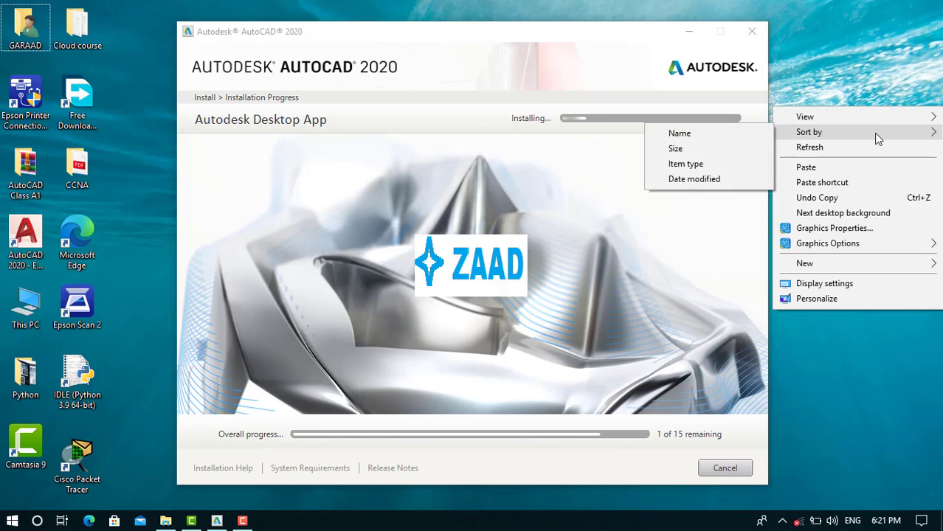
right_click(874, 150)
mouse_move(809, 171)
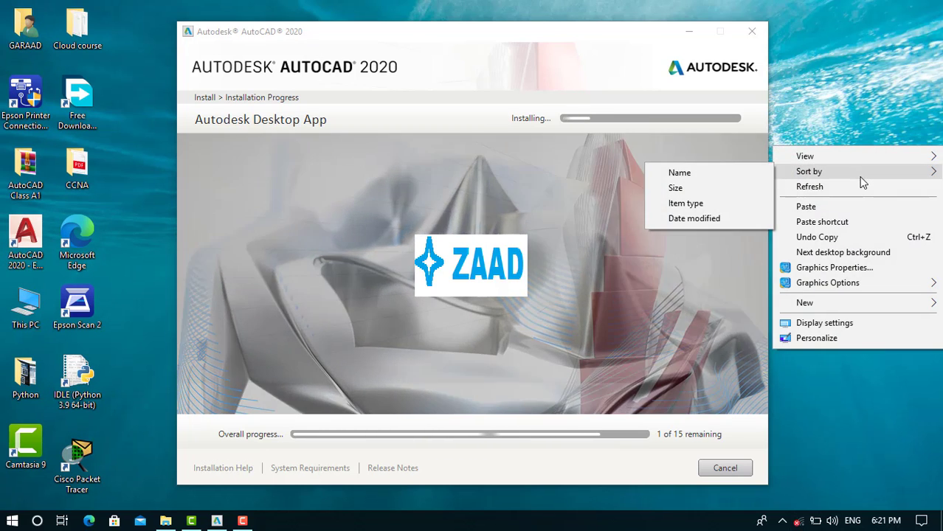
click(857, 188)
right_click(857, 188)
click(851, 231)
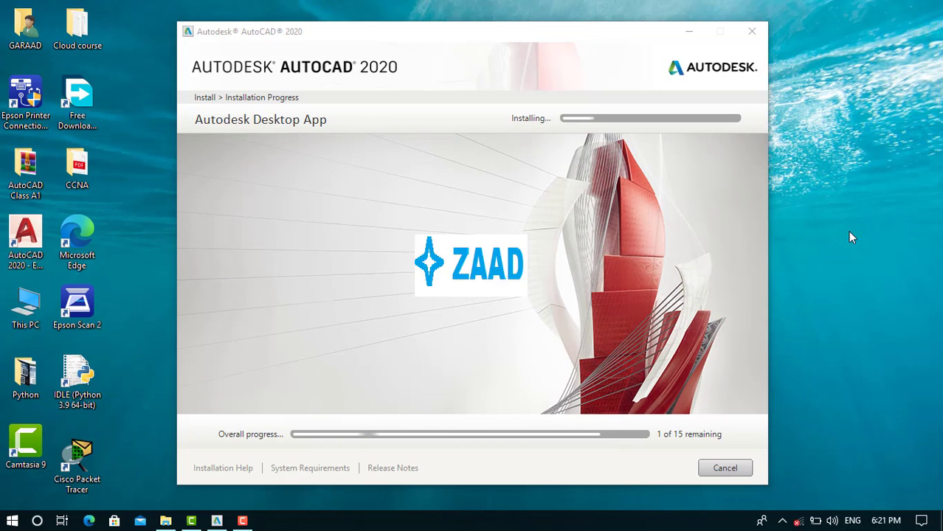
right_click(848, 232)
click(848, 279)
right_click(835, 163)
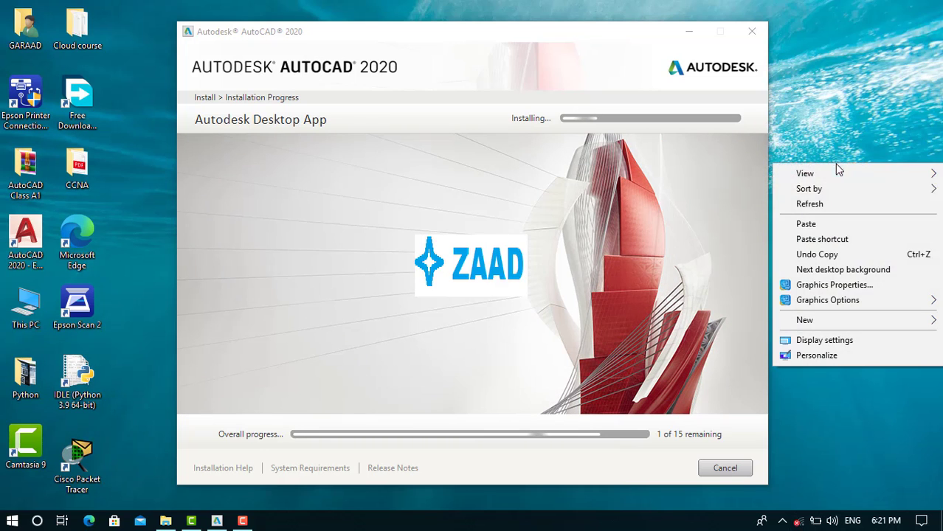
click(841, 205)
right_click(842, 210)
click(840, 247)
right_click(841, 246)
click(838, 279)
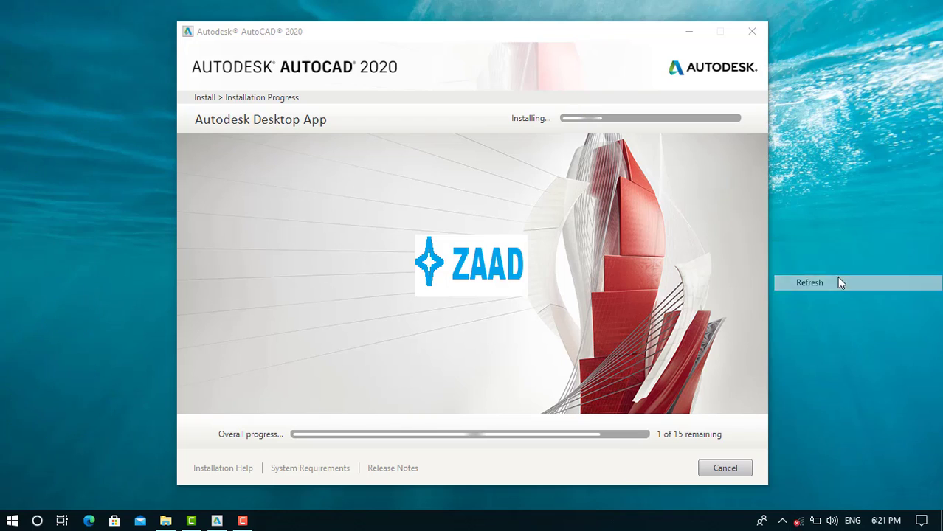
right_click(837, 280)
click(834, 319)
right_click(837, 248)
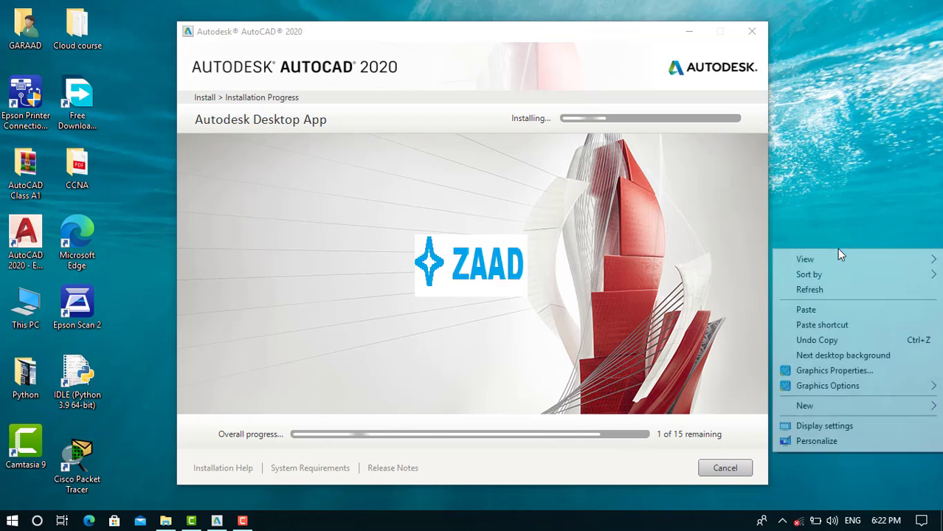
click(841, 289)
right_click(851, 145)
mouse_move(826, 156)
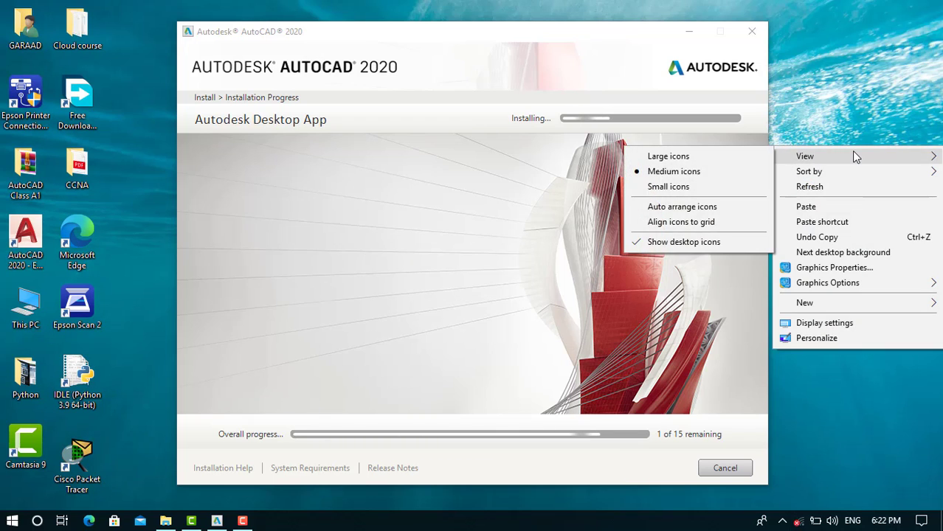
click(853, 187)
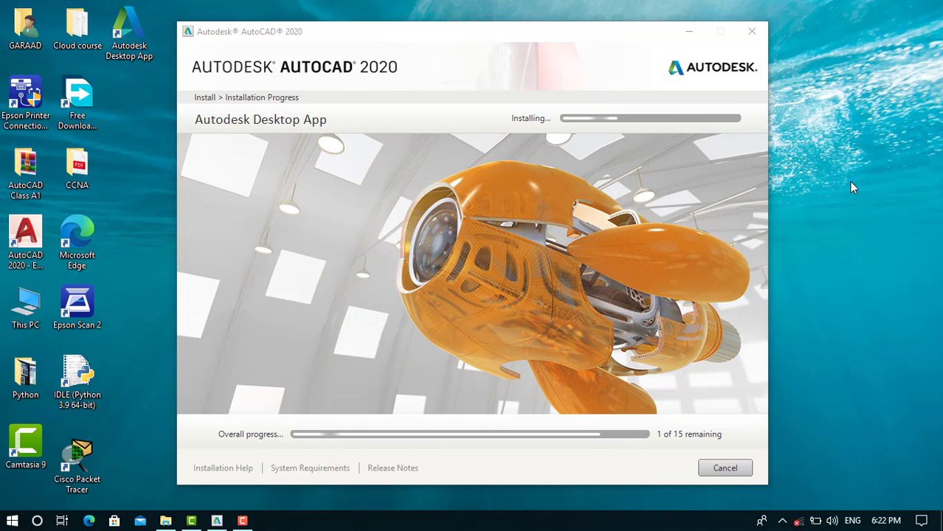
right_click(851, 182)
click(842, 225)
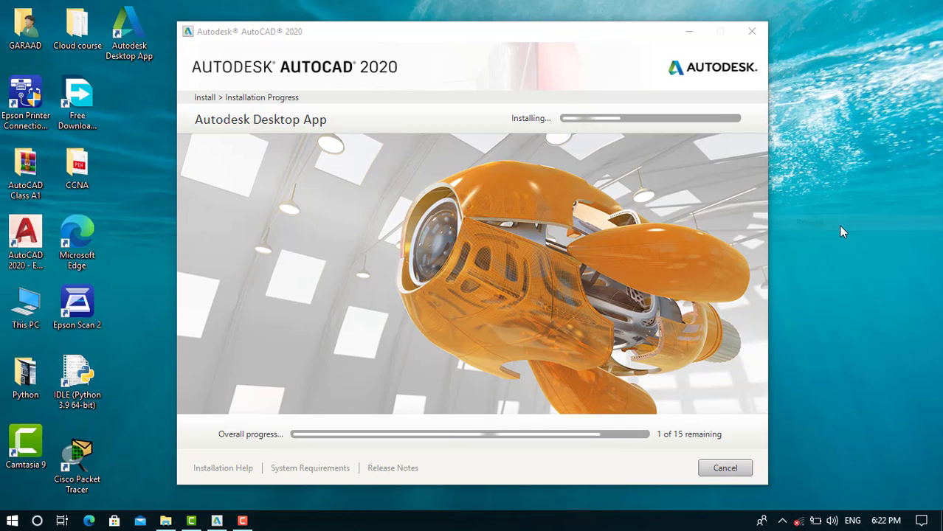
right_click(842, 126)
click(845, 164)
right_click(848, 67)
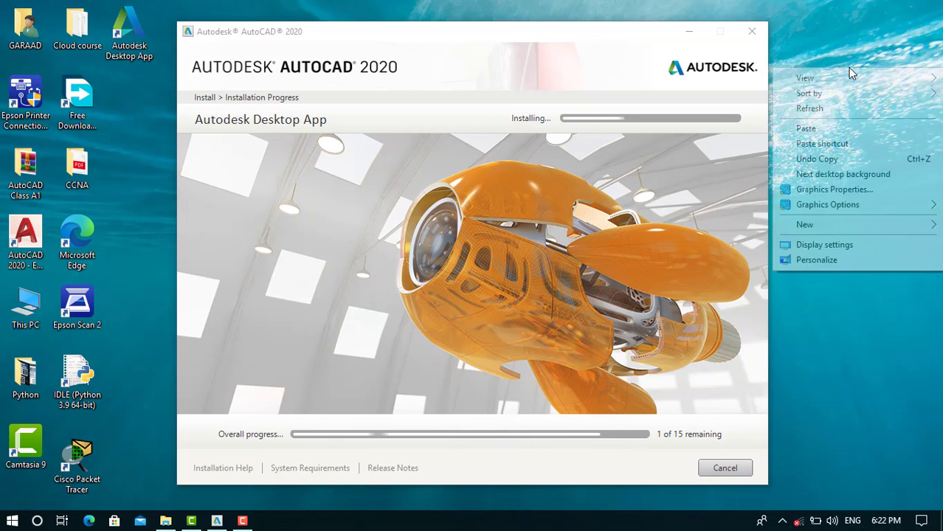
click(848, 113)
right_click(846, 111)
click(842, 153)
right_click(842, 147)
click(845, 187)
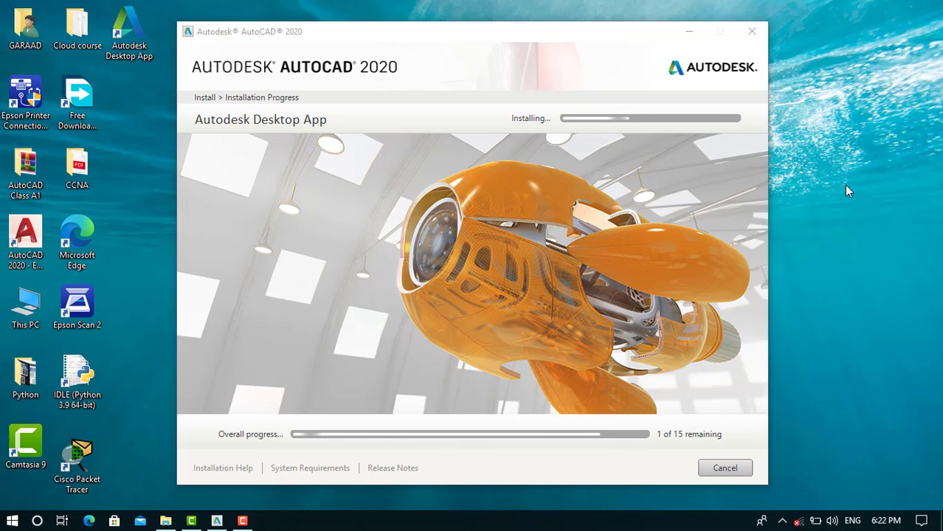
right_click(846, 190)
click(842, 229)
right_click(832, 3)
click(832, 41)
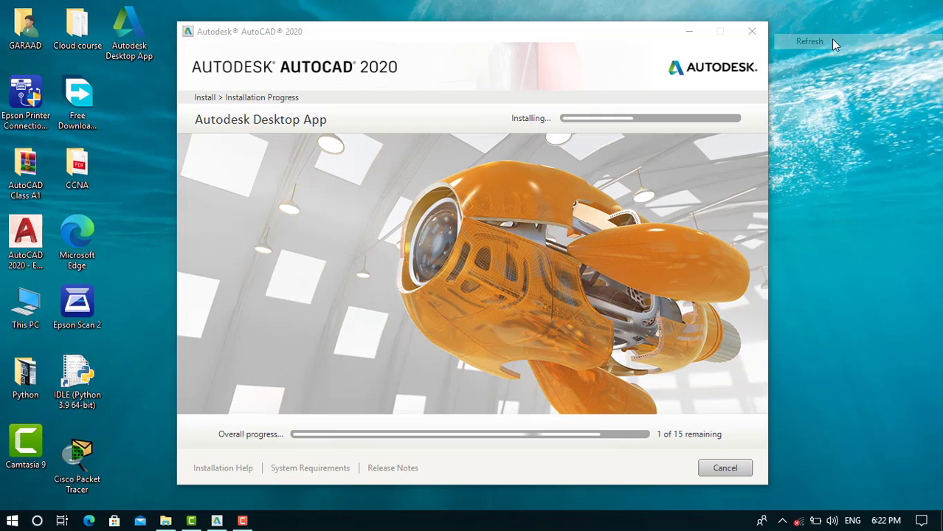
right_click(832, 37)
click(836, 79)
right_click(834, 77)
click(835, 118)
right_click(835, 119)
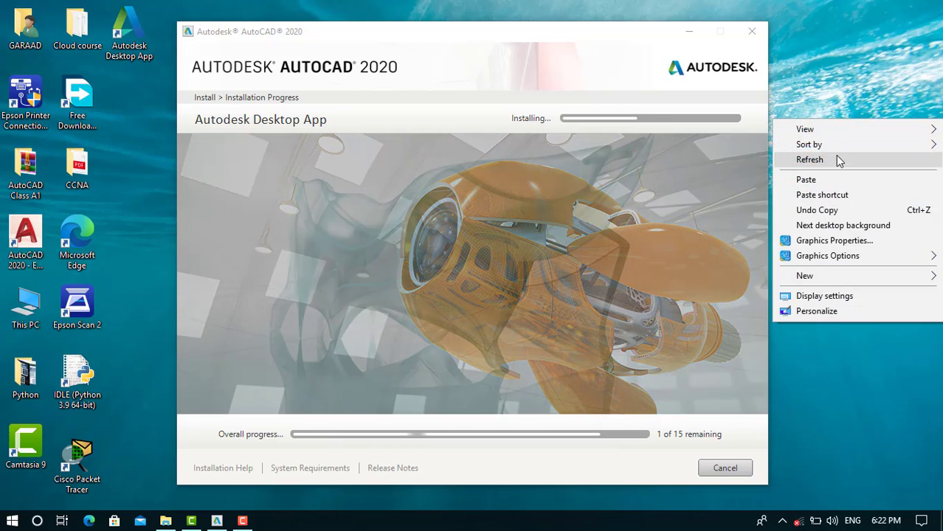
click(837, 159)
right_click(836, 159)
click(841, 199)
- Refresh the desktop repeatedly until the installer shows Installation Complete for all four products
right_click(842, 199)
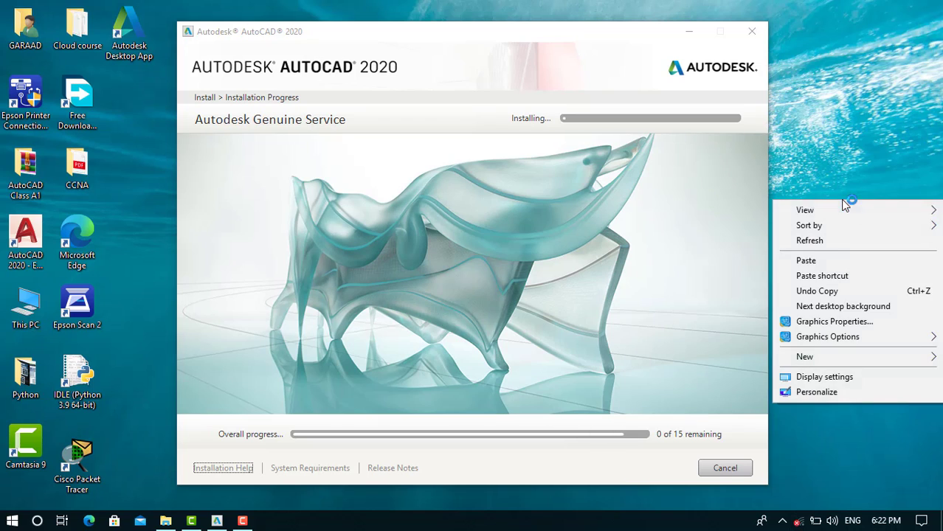
click(836, 241)
right_click(852, 64)
click(848, 100)
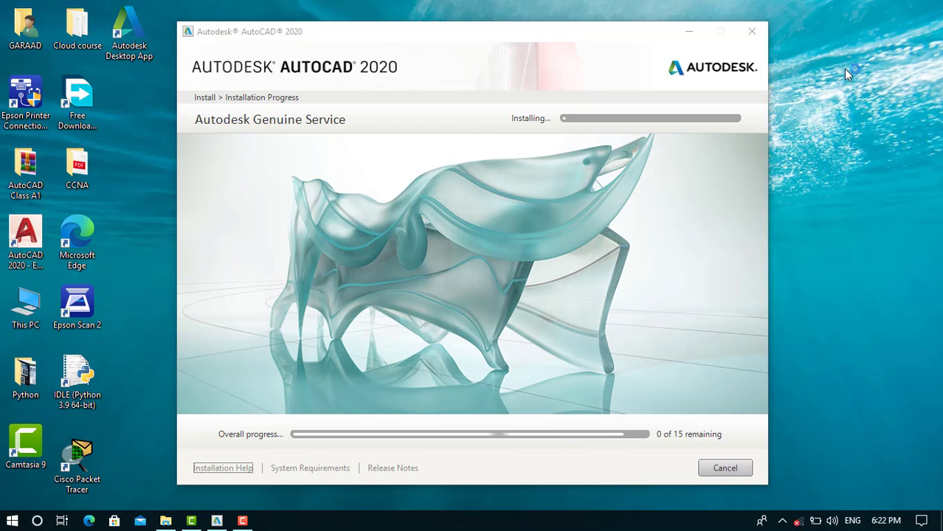
right_click(845, 69)
click(852, 112)
right_click(851, 112)
click(854, 145)
right_click(854, 146)
click(857, 186)
right_click(858, 186)
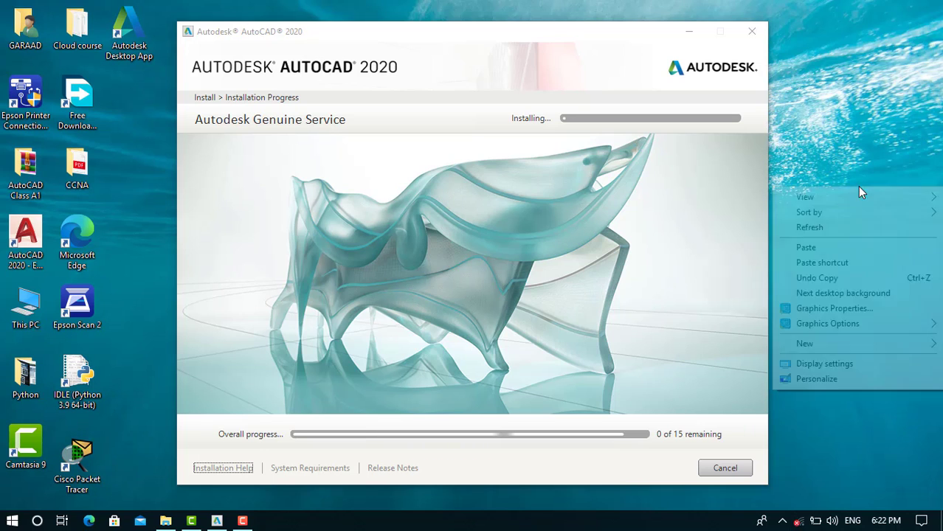
click(856, 232)
right_click(856, 231)
click(849, 268)
right_click(836, 60)
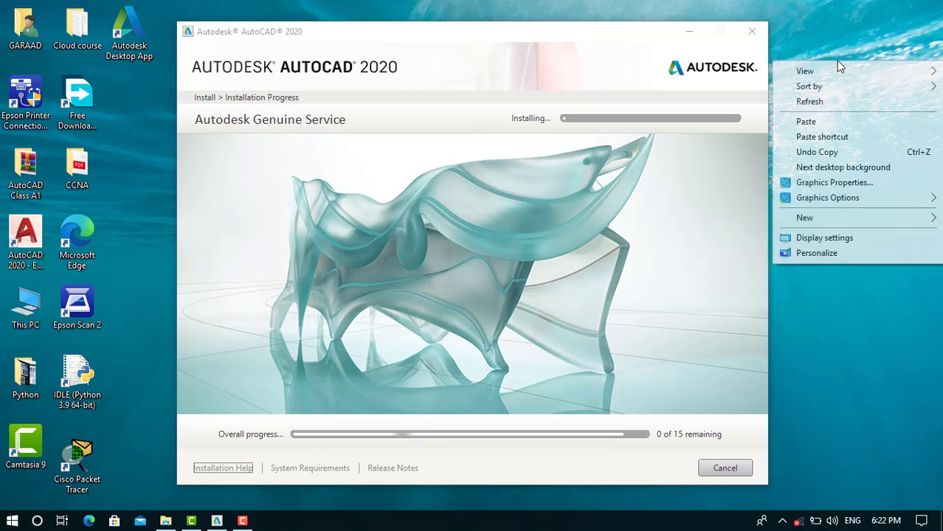
click(838, 101)
right_click(838, 101)
click(836, 145)
right_click(836, 147)
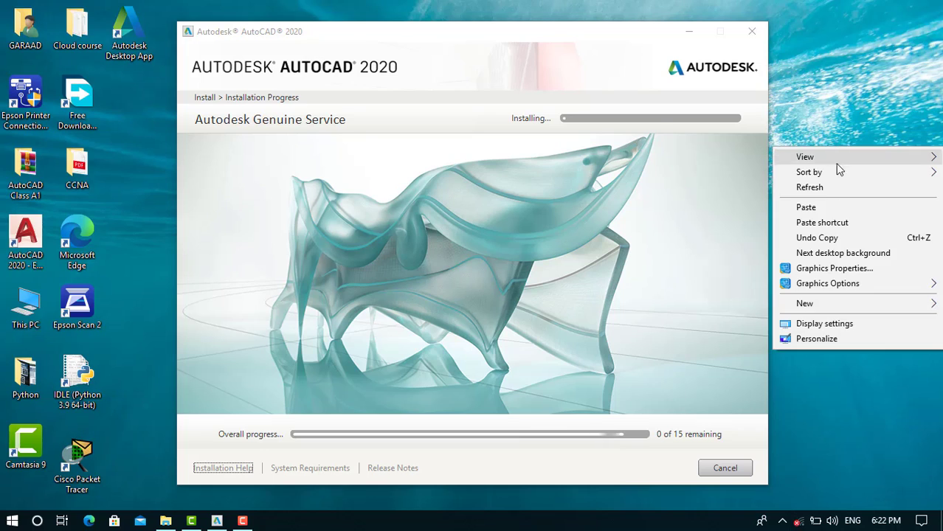
click(837, 186)
right_click(835, 189)
click(837, 230)
right_click(836, 233)
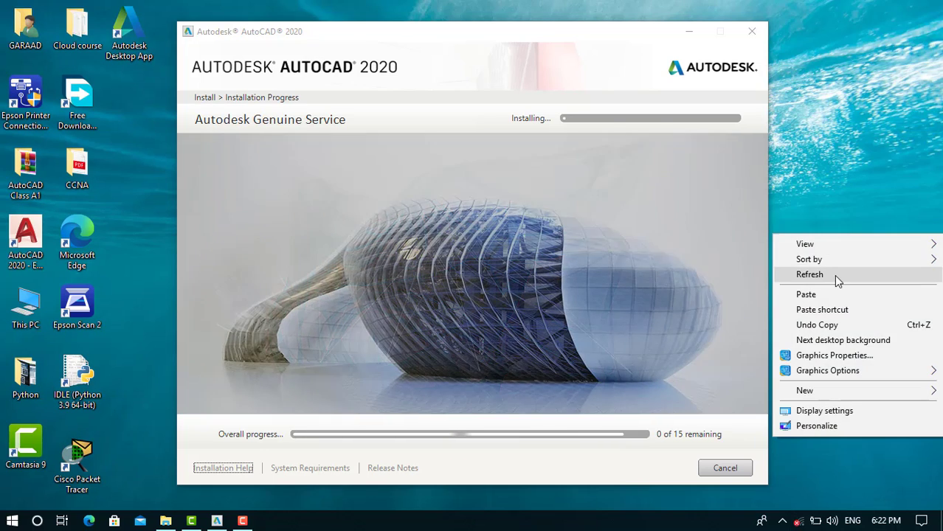
click(835, 276)
right_click(855, 77)
click(856, 119)
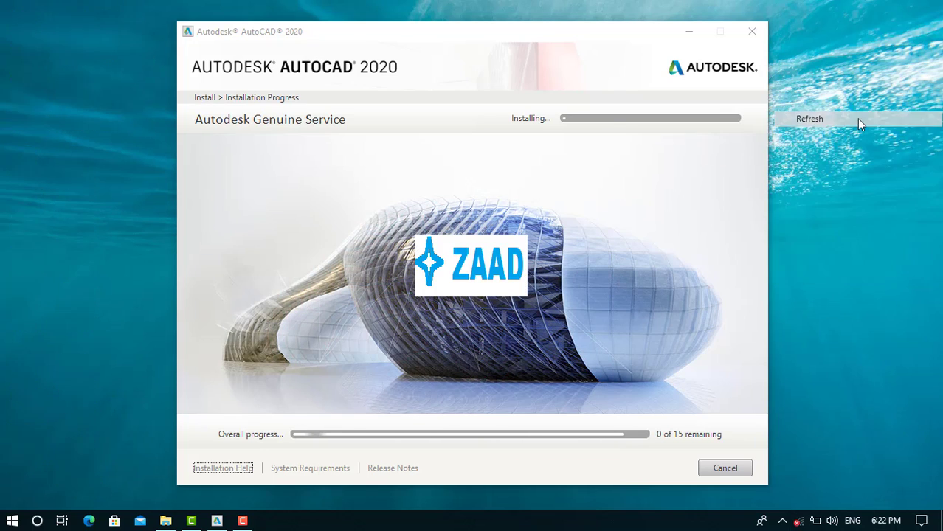
right_click(857, 118)
click(857, 157)
right_click(858, 164)
click(860, 202)
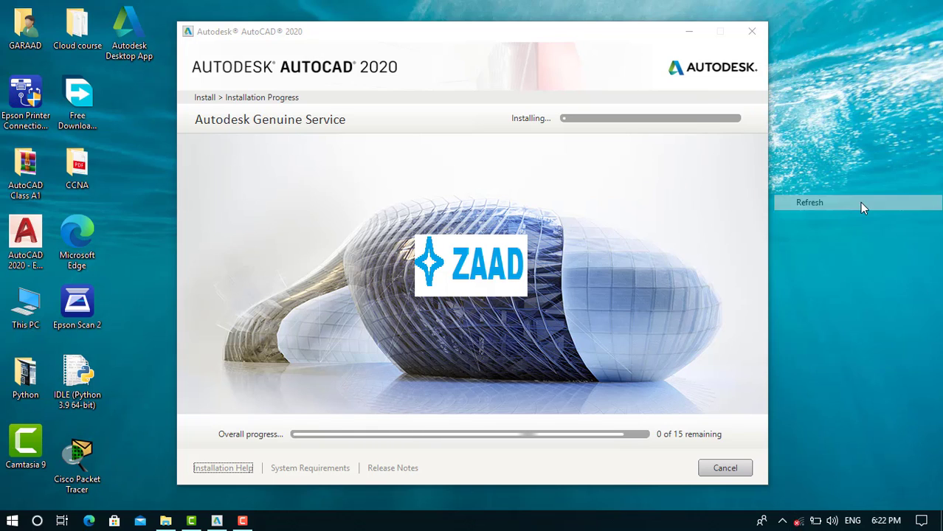
right_click(860, 202)
click(864, 250)
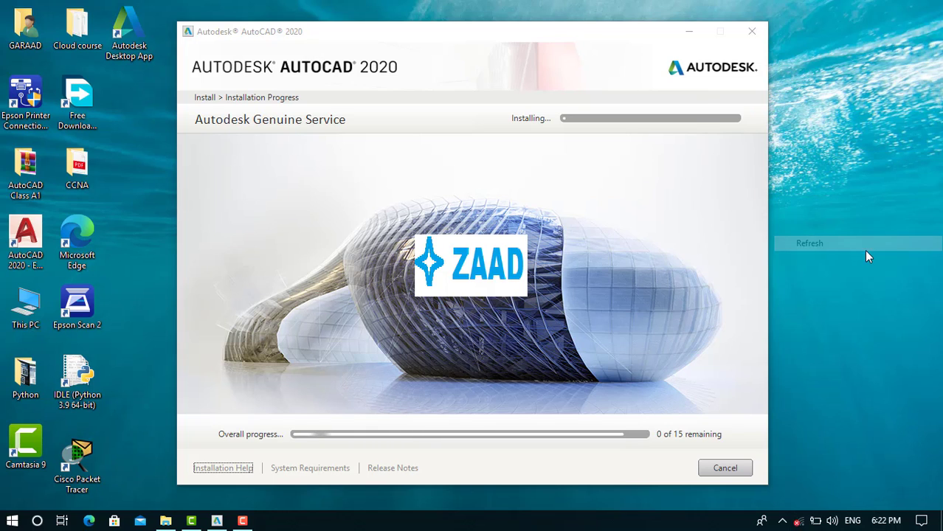
right_click(852, 134)
click(851, 178)
right_click(851, 177)
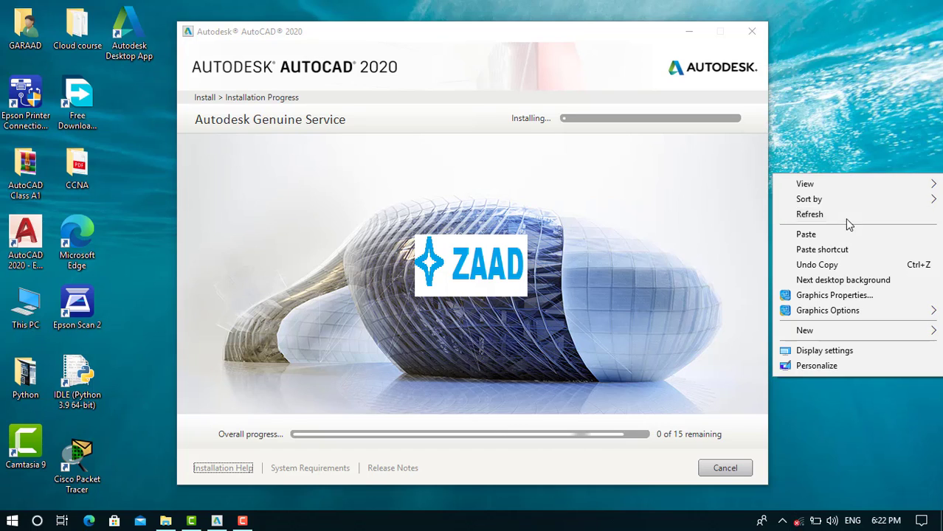
click(847, 219)
right_click(847, 219)
click(837, 257)
right_click(845, 134)
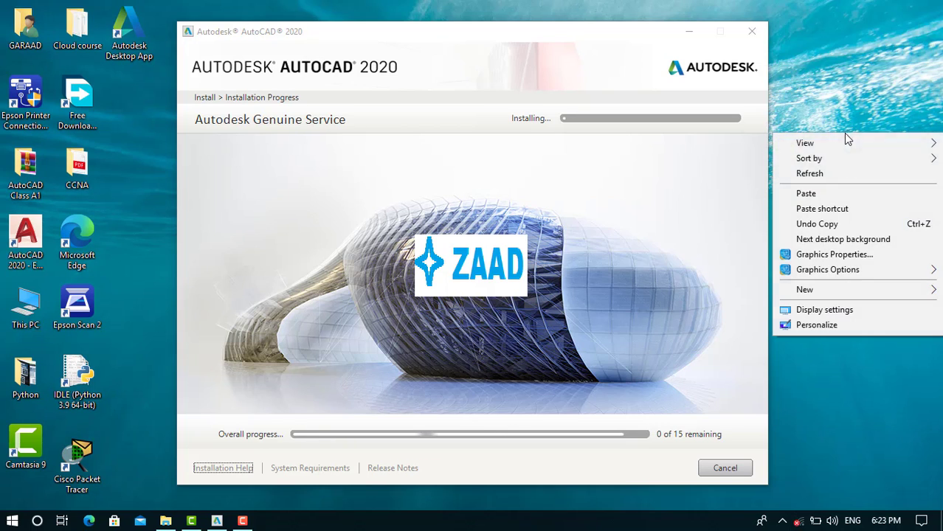
click(845, 175)
right_click(845, 175)
click(842, 219)
right_click(842, 222)
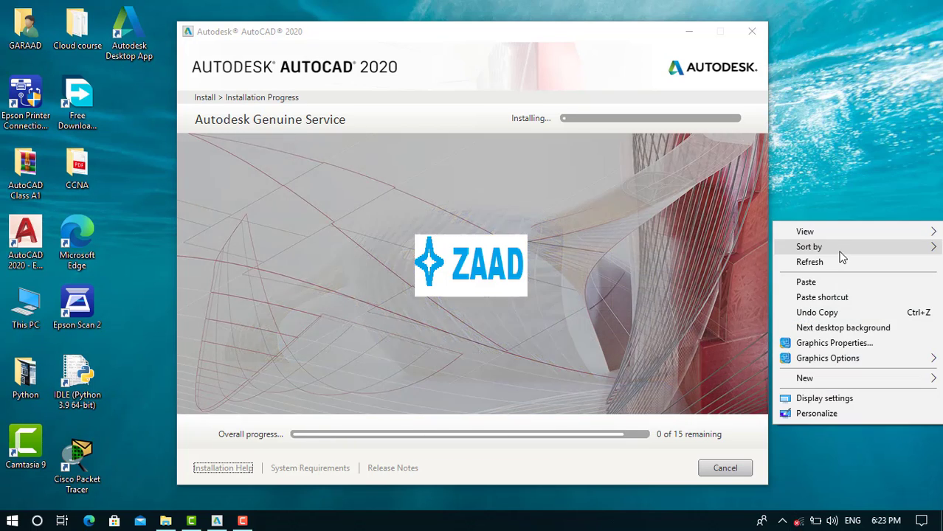
click(839, 262)
click(833, 301)
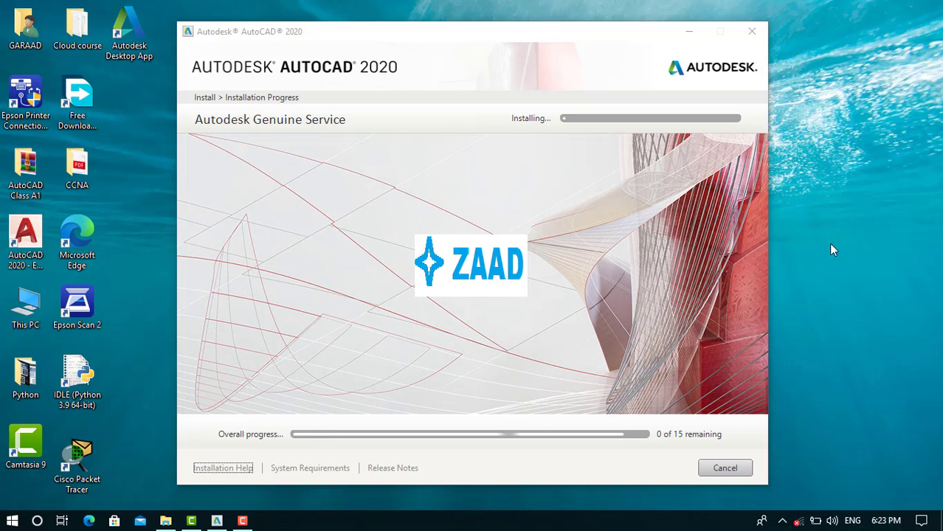
right_click(856, 100)
click(854, 140)
right_click(854, 139)
click(856, 181)
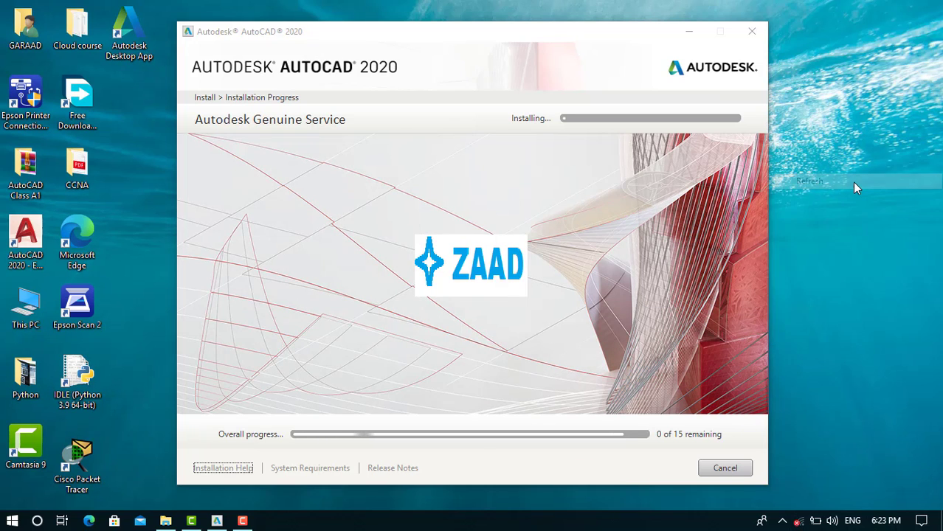
right_click(852, 181)
click(849, 221)
right_click(848, 219)
click(844, 259)
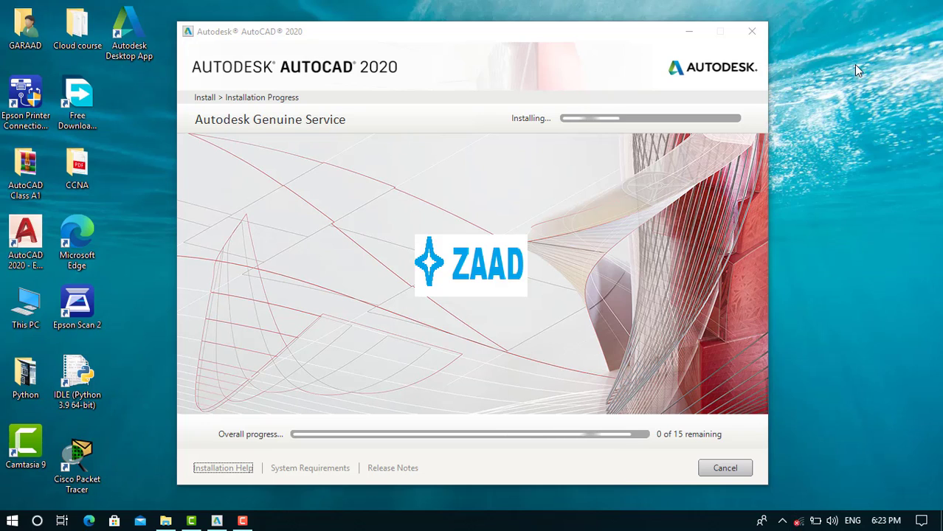
right_click(854, 64)
click(851, 100)
right_click(851, 100)
click(854, 145)
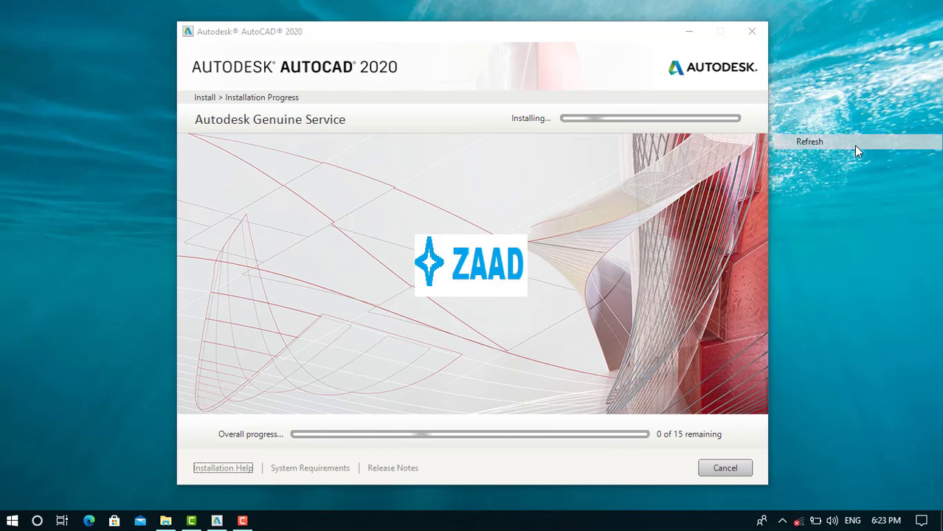
right_click(853, 146)
click(854, 184)
right_click(854, 184)
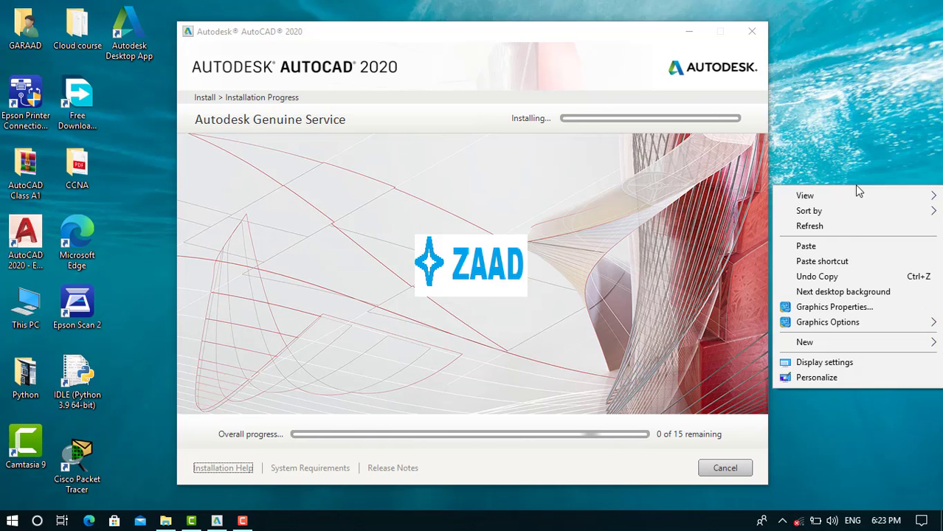
click(852, 224)
right_click(853, 224)
mouse_move(809, 211)
click(852, 263)
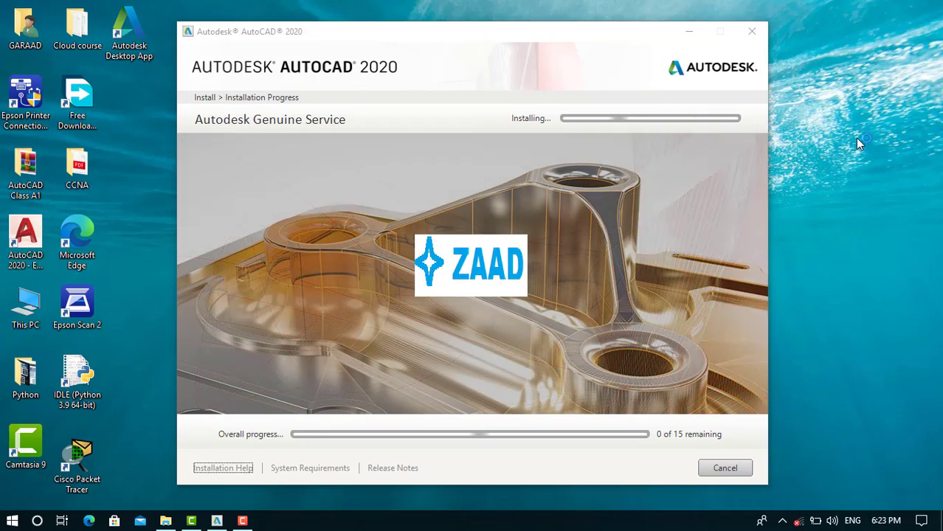
right_click(856, 138)
click(853, 178)
right_click(852, 174)
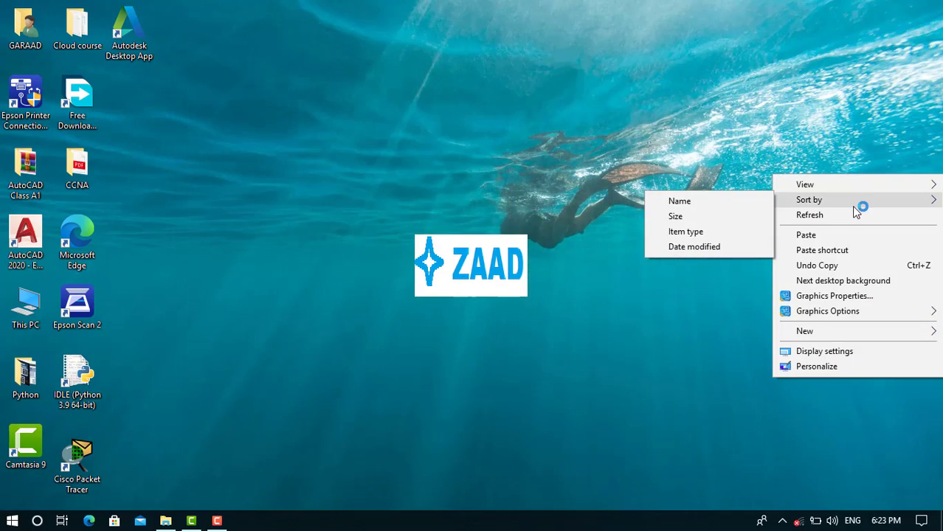
click(852, 214)
right_click(836, 23)
click(839, 63)
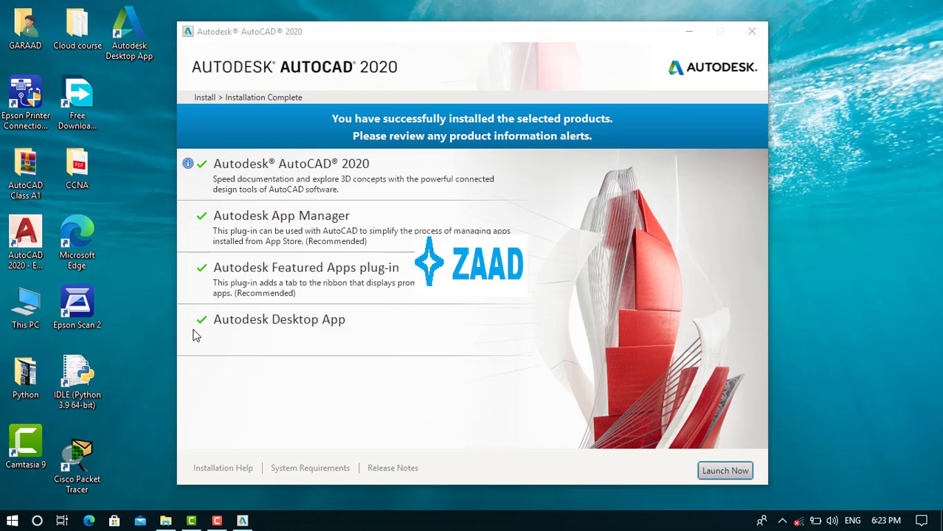
- Bring the finished installer forward and choose Launch Now to start AutoCAD 2020
click(303, 280)
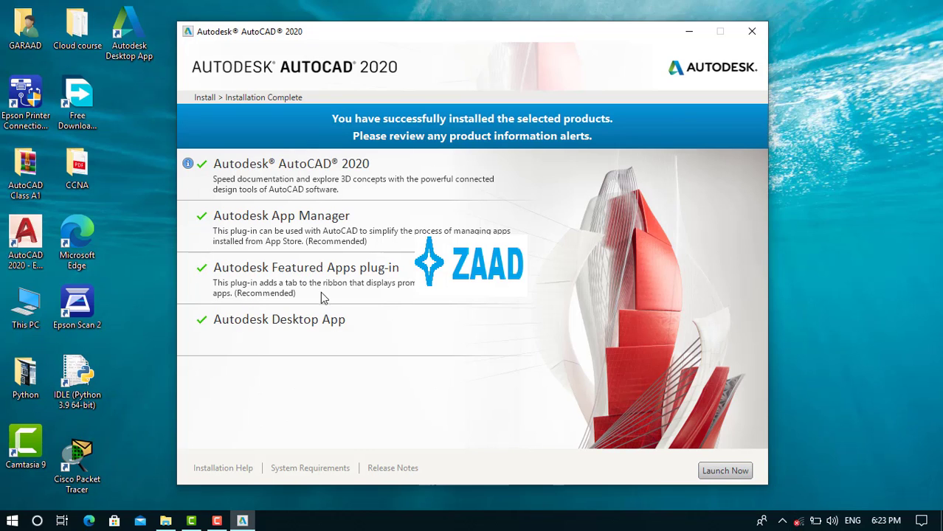
click(732, 472)
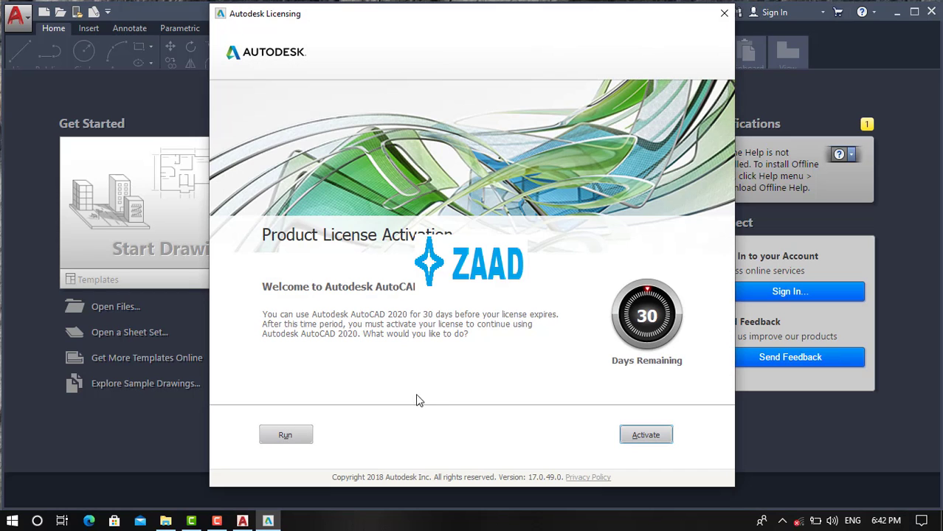
- Choose Run in the license activation dialog to continue with the 30-day trial
click(270, 436)
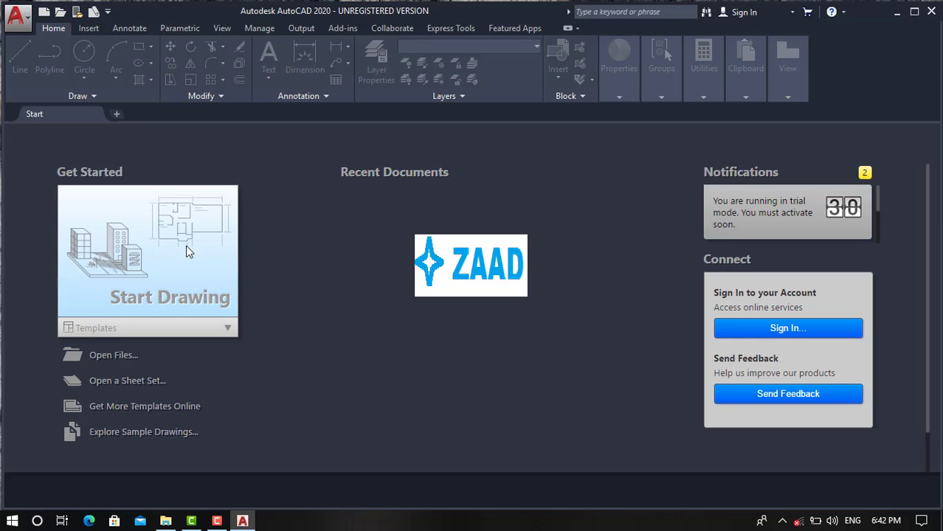
- Create the blank Drawing1 via Start Drawing and cancel the accidental lasso selection with Esc
click(164, 253)
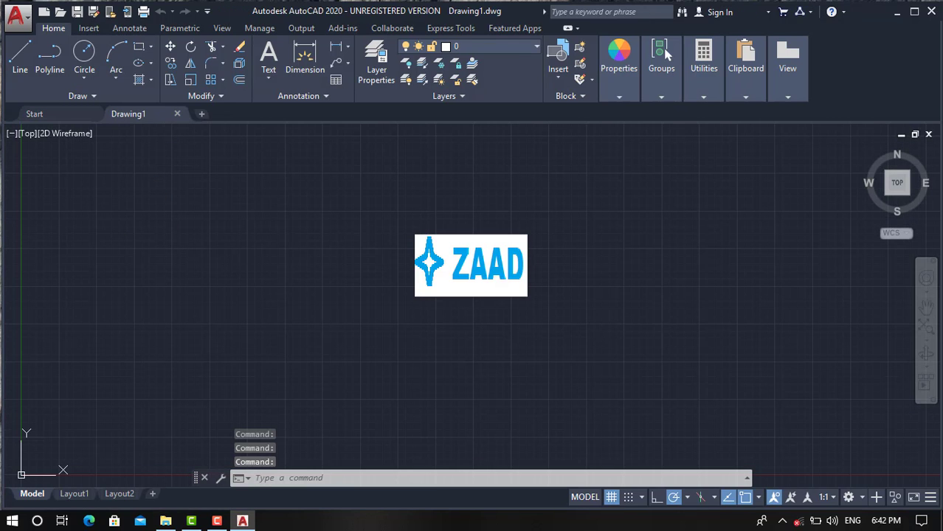
click(263, 209)
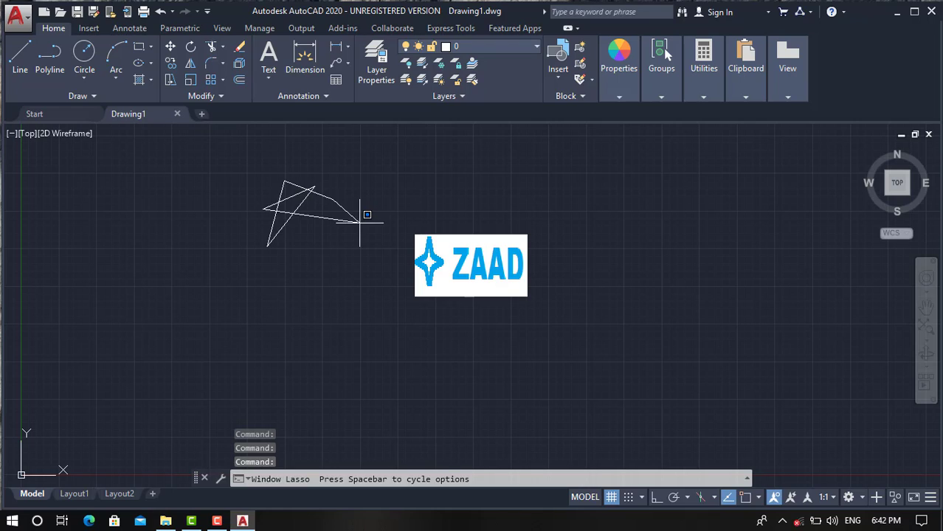
drag(263, 209, 371, 227)
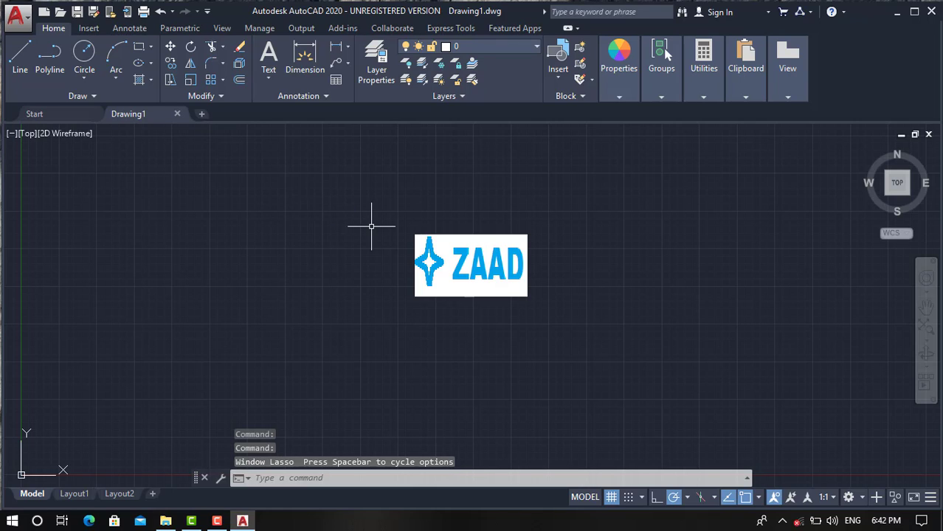
key(Escape)
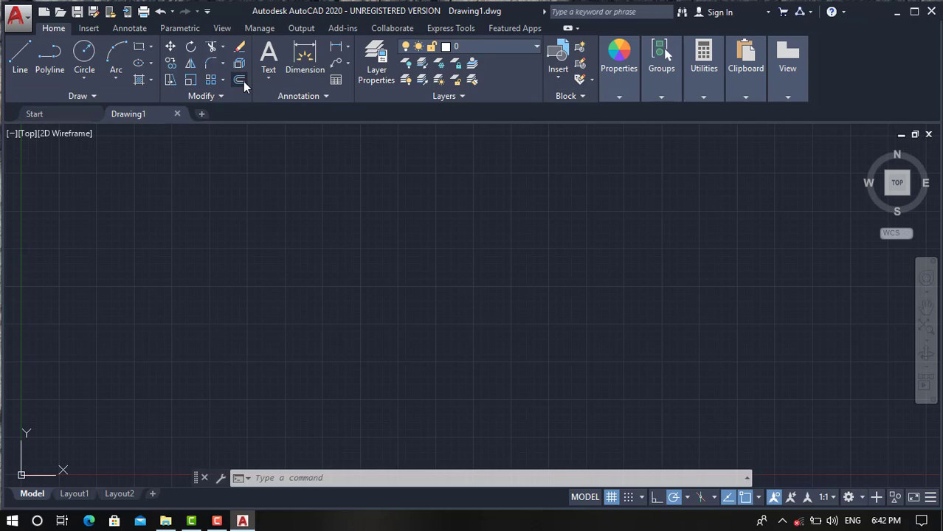
- Bring up the Insert tab's reference file browser, then close it without attaching anything
click(99, 28)
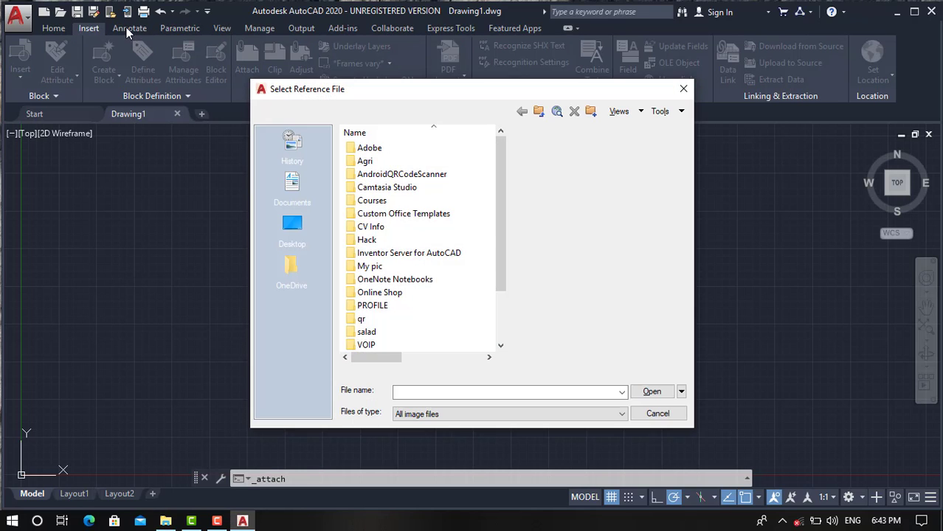
click(683, 89)
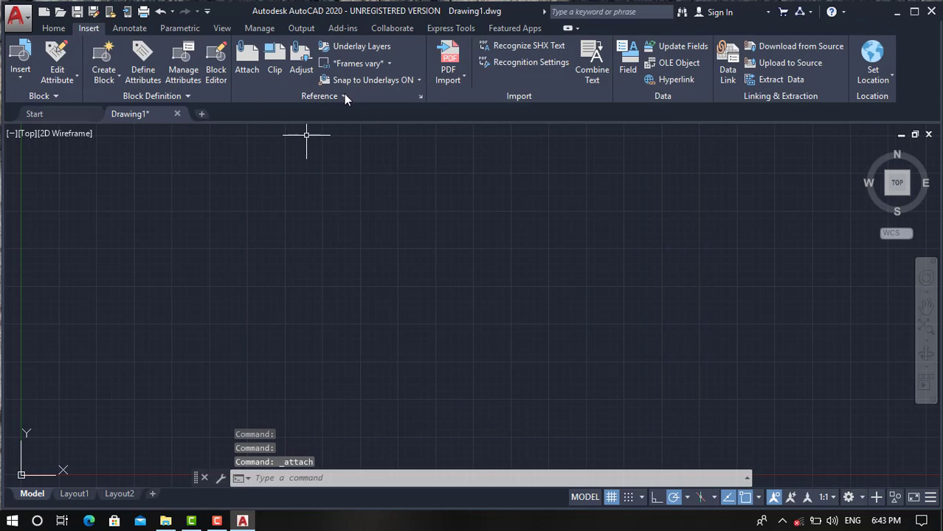